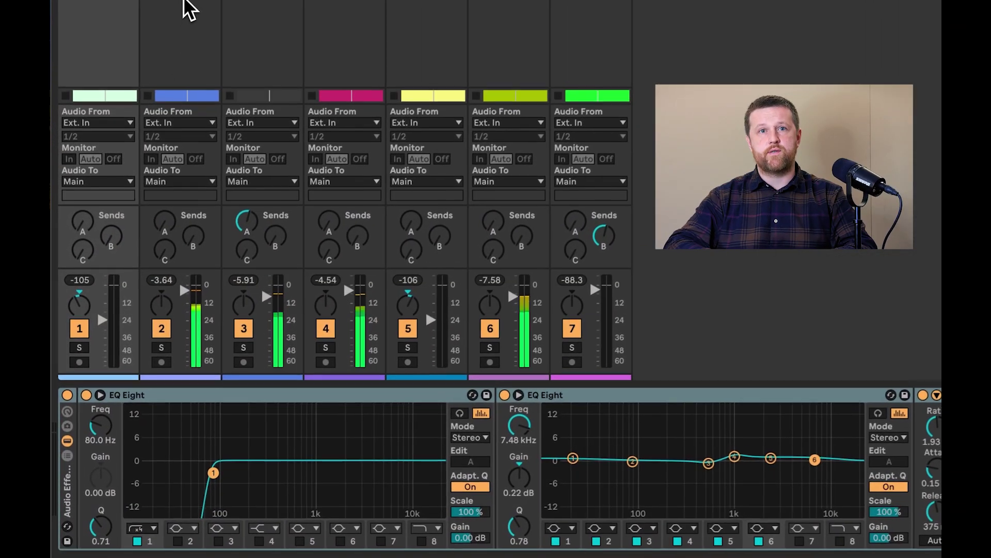
Inspect the tracks' EQ, compressor and reverb settings, then view the Automix pricing plans.
{"action": "left_click", "coordinate": [192, 4]}
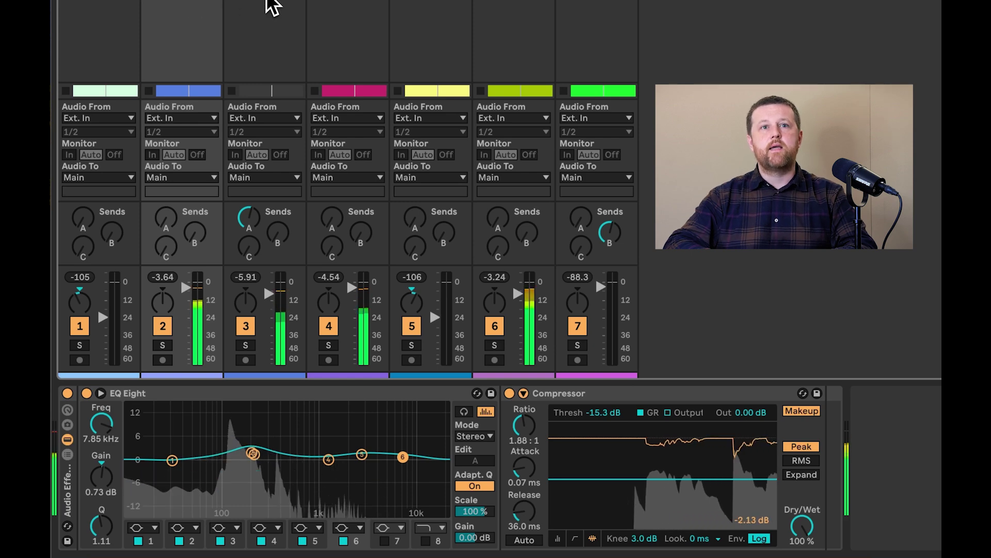
{"action": "left_click", "coordinate": [271, 5]}
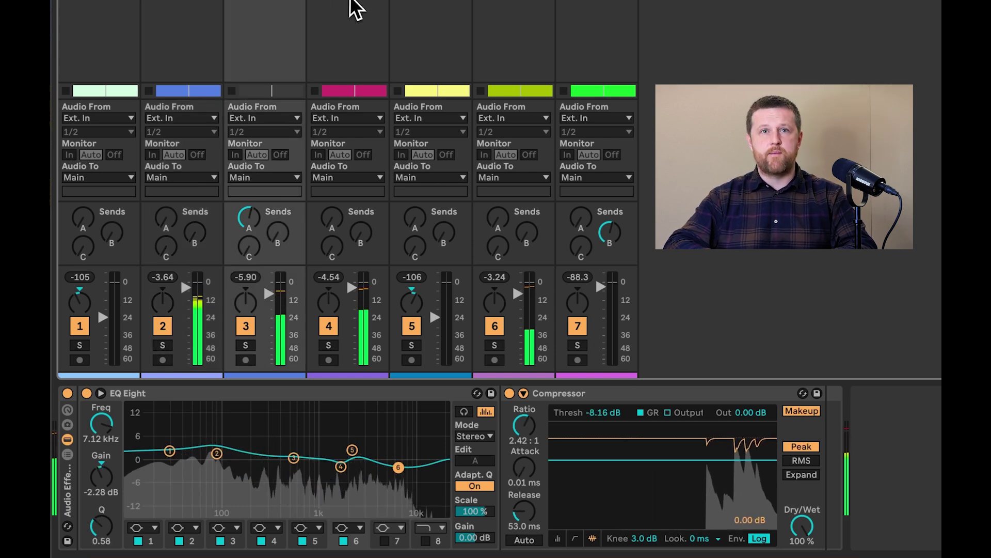
{"action": "left_click", "coordinate": [359, 7]}
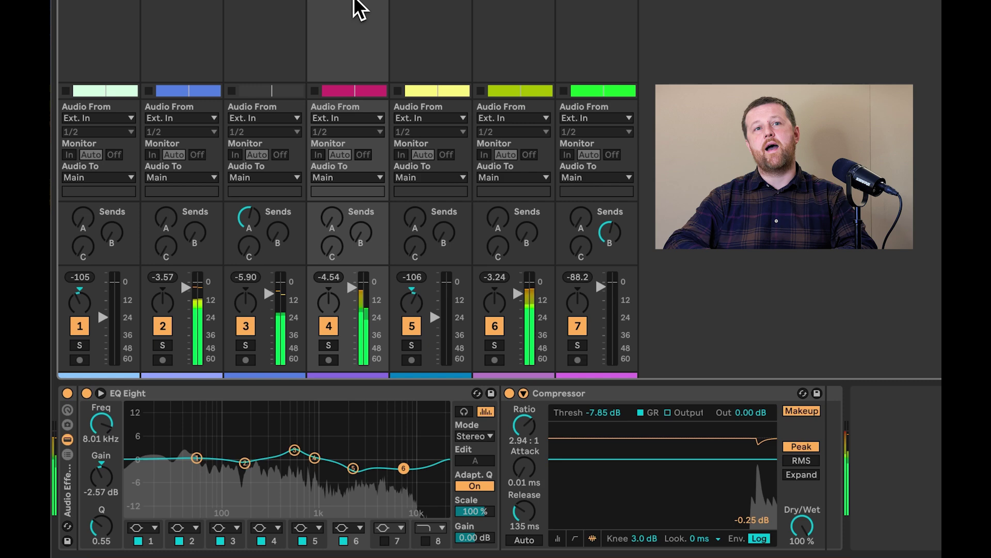
{"action": "left_click", "coordinate": [517, 20]}
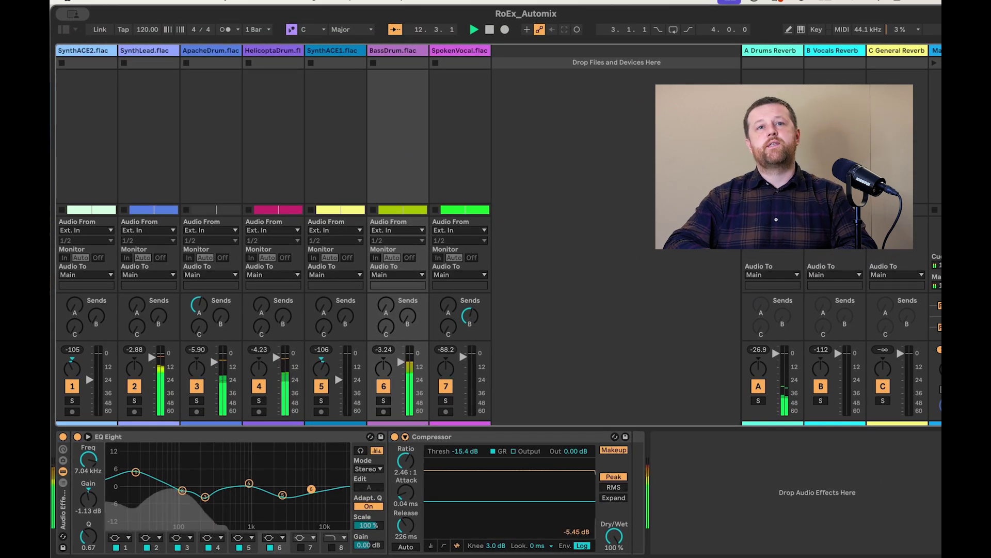
{"action": "key", "text": "Right"}
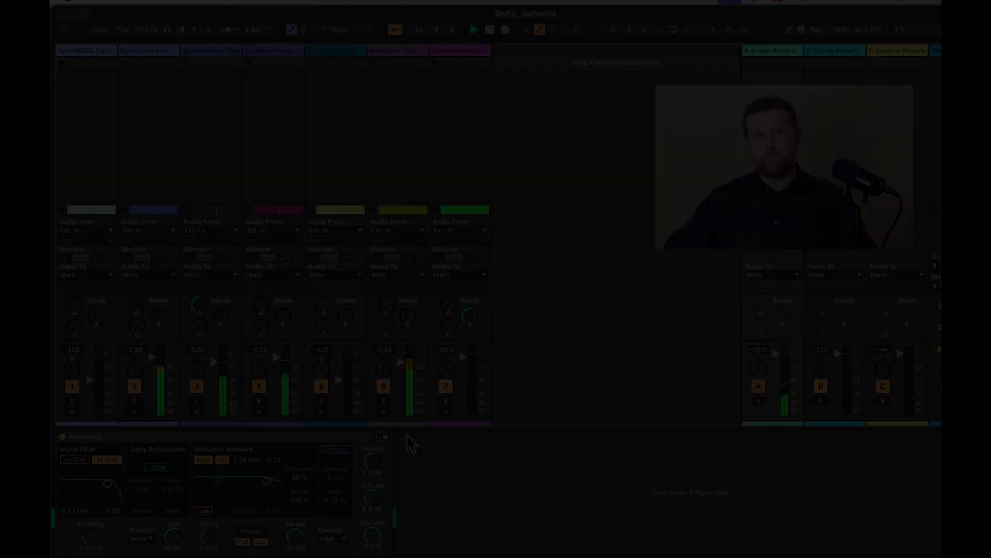
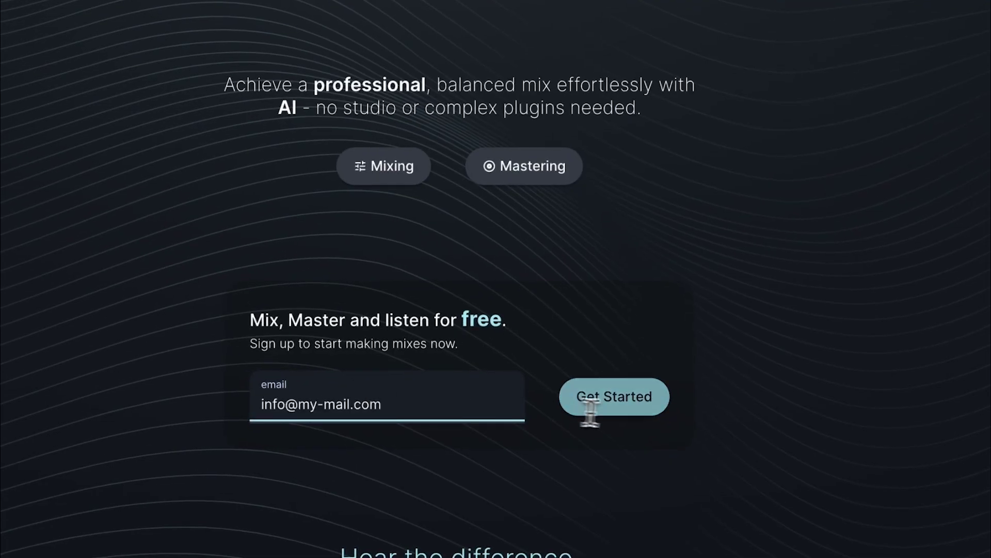
{"action": "left_click", "coordinate": [594, 408]}
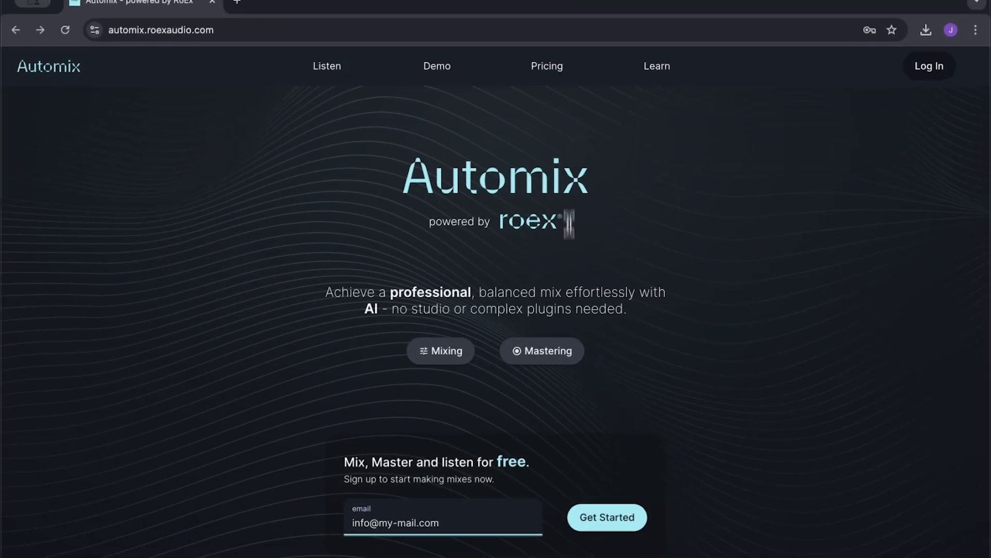
{"action": "left_click", "coordinate": [556, 76]}
{"action": "scroll", "coordinate": [376, 274], "scroll_direction": "down", "scroll_amount": 2}
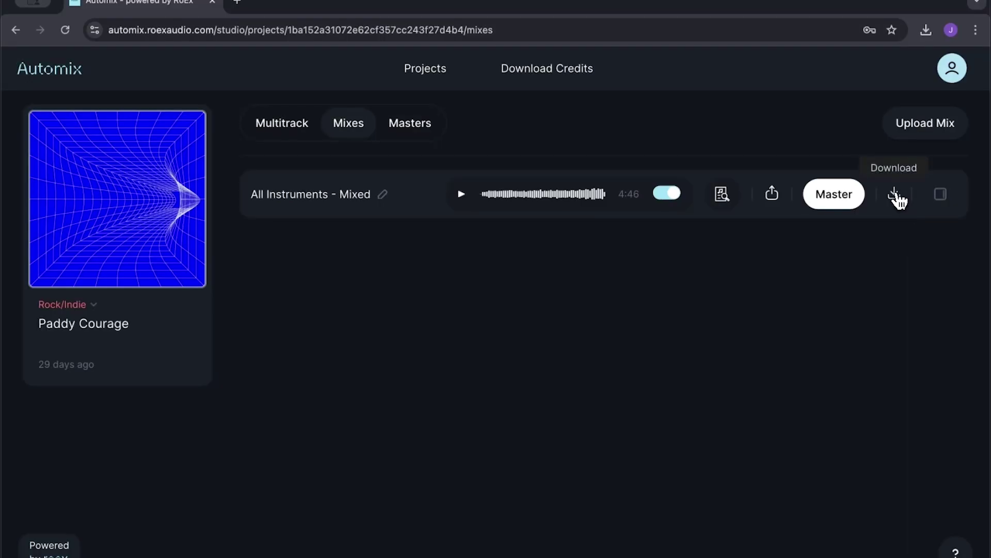
Download the 'All Instruments - Mixed' mix with Mixed Track and Stems.
{"action": "left_click", "coordinate": [896, 195]}
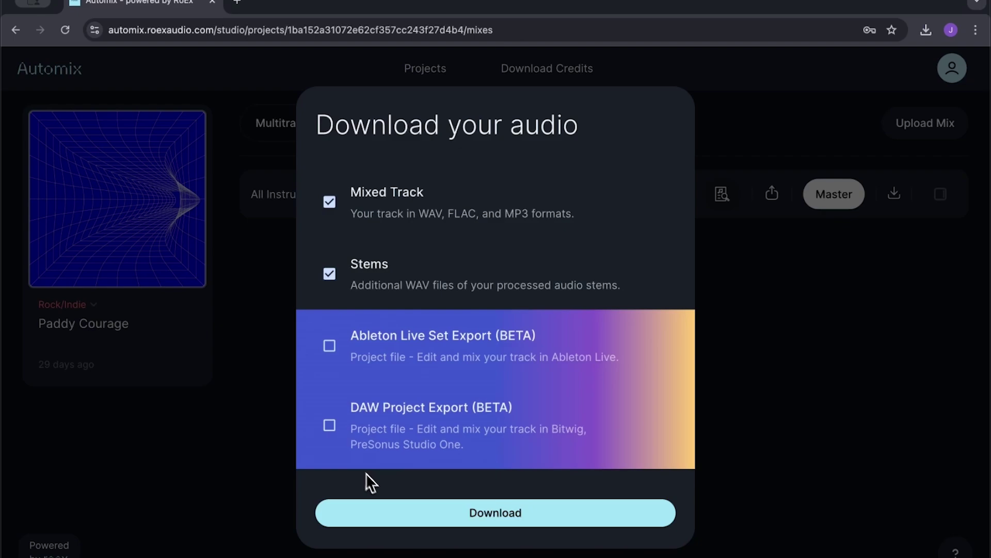
{"action": "left_click", "coordinate": [382, 512]}
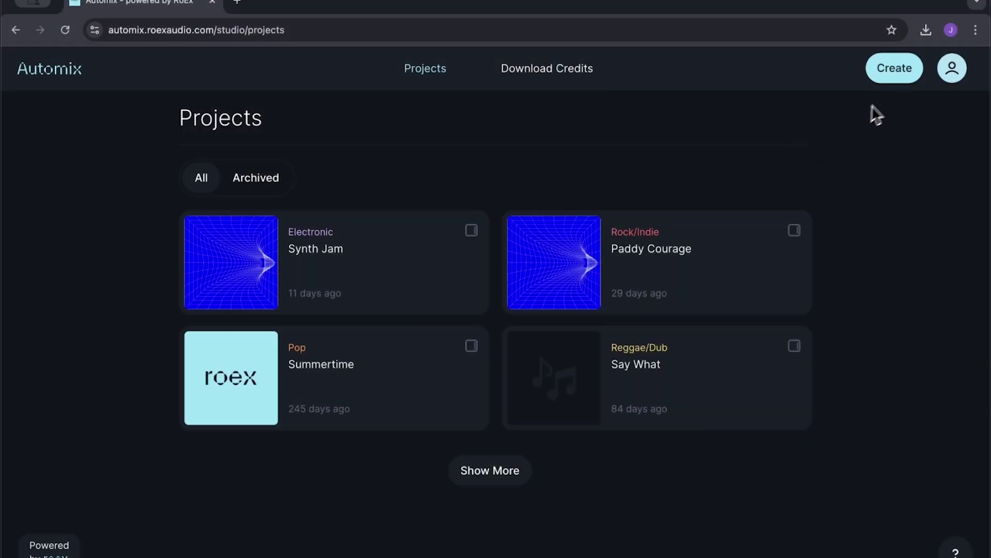
Start a new Electronic-genre project and select its Untitled Project title to rename it Mister Eko.
{"action": "left_click", "coordinate": [897, 77]}
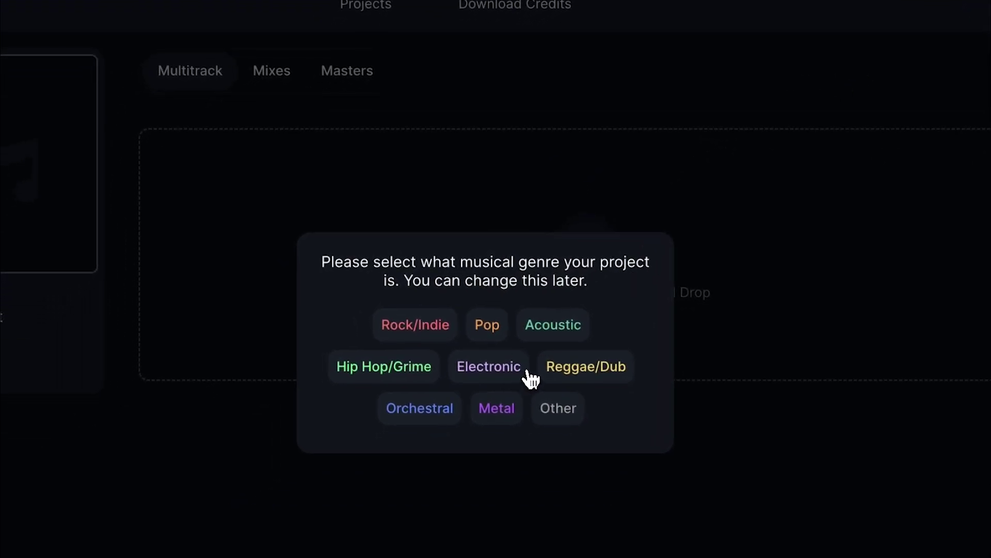
{"action": "left_click", "coordinate": [488, 367]}
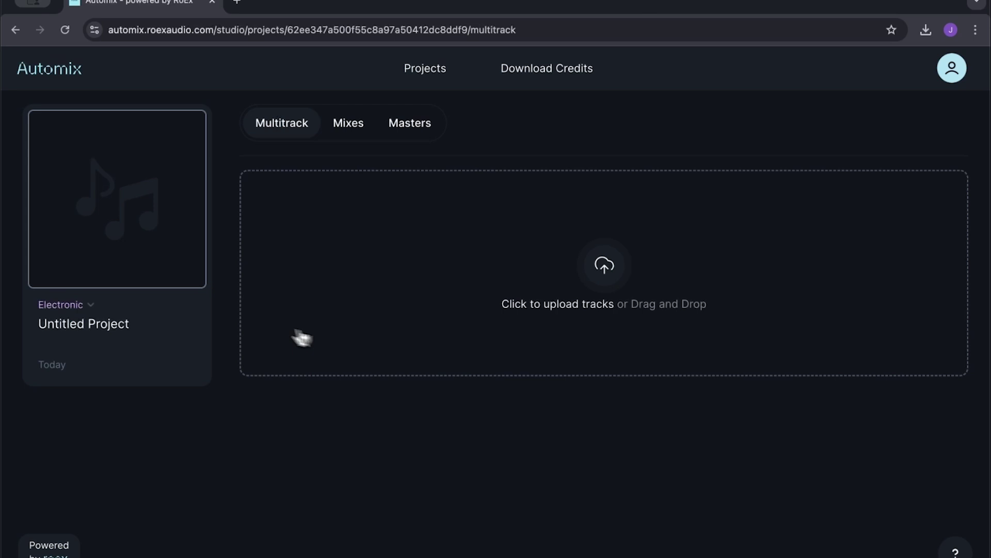
{"action": "left_click", "coordinate": [113, 322]}
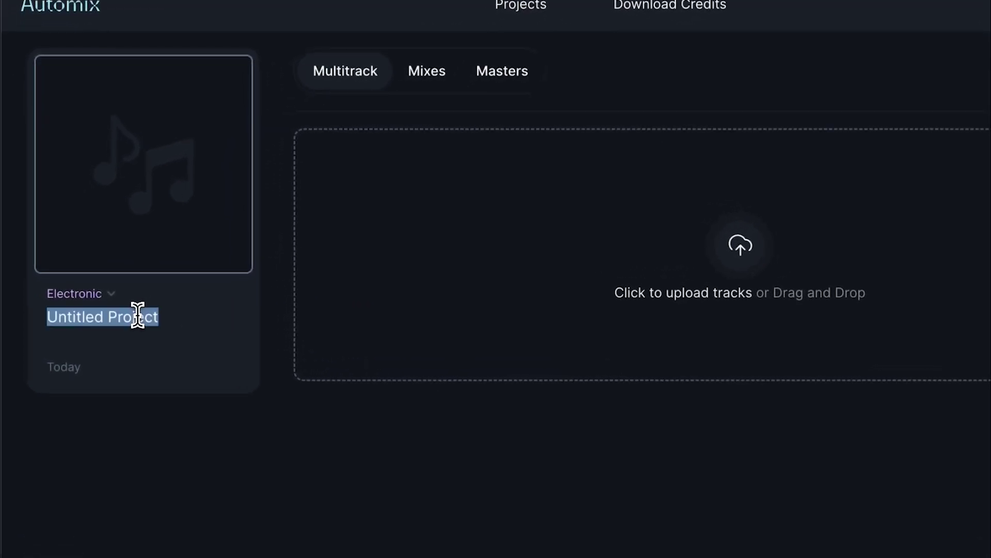
{"action": "type", "text": "Mister Eko"}
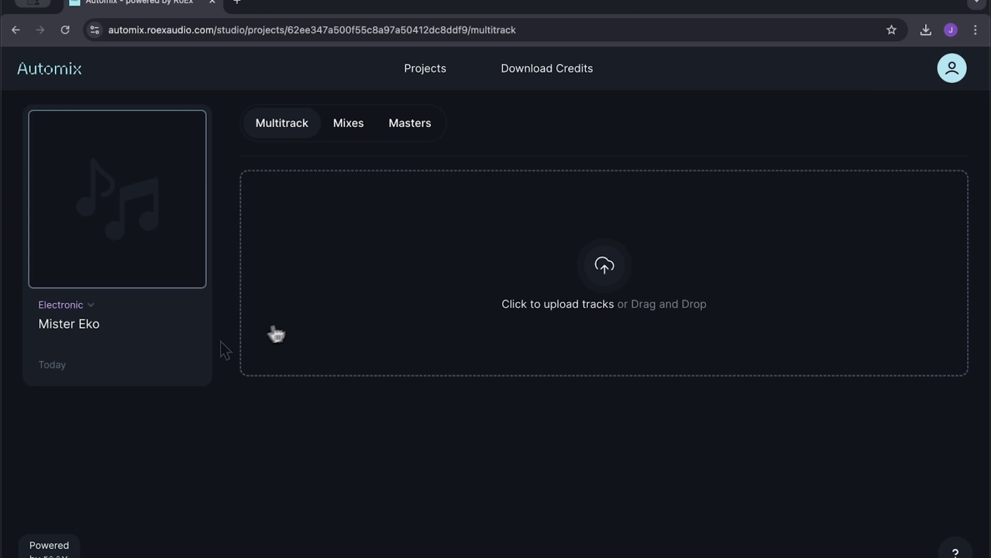
Upload all seven WAV stems from the Desktop's Mister Eko Stems folder.
{"action": "left_click", "coordinate": [350, 321]}
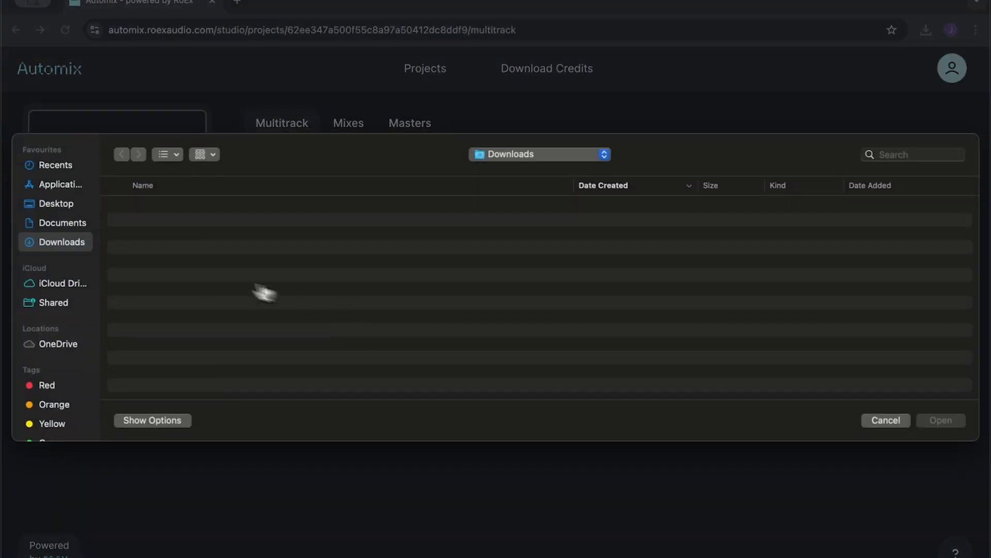
{"action": "left_click", "coordinate": [79, 206]}
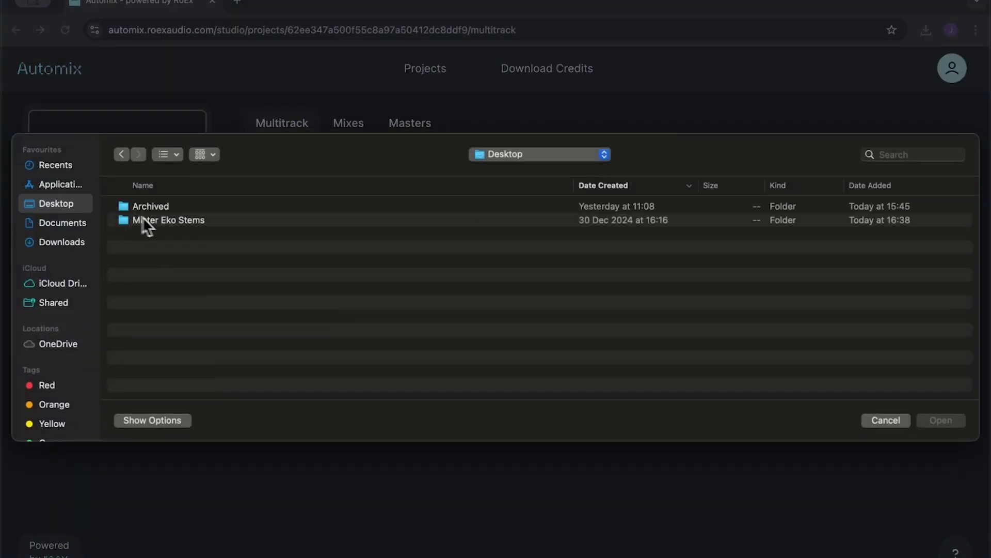
{"action": "double_click", "coordinate": [217, 226]}
{"action": "key", "text": "super+a"}
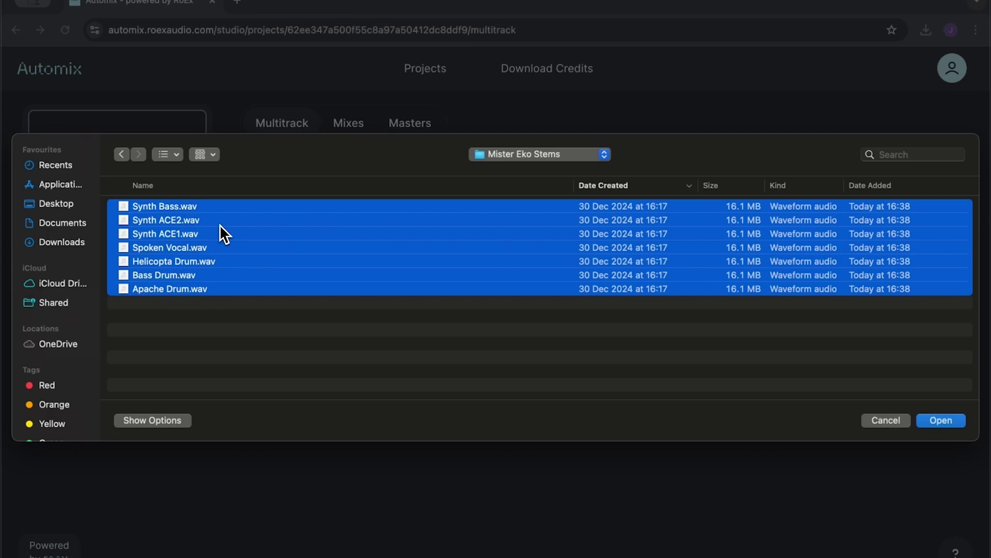
{"action": "left_click", "coordinate": [939, 422]}
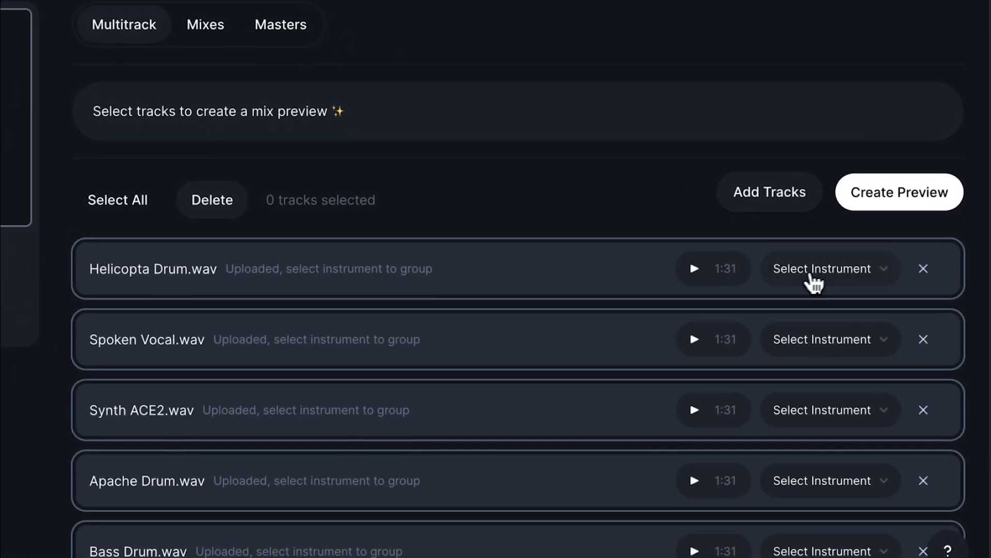
Set Helicopta Drum.wav's instrument to Drums and Spoken Vocal.wav's to Vocals.
{"action": "left_click", "coordinate": [820, 325]}
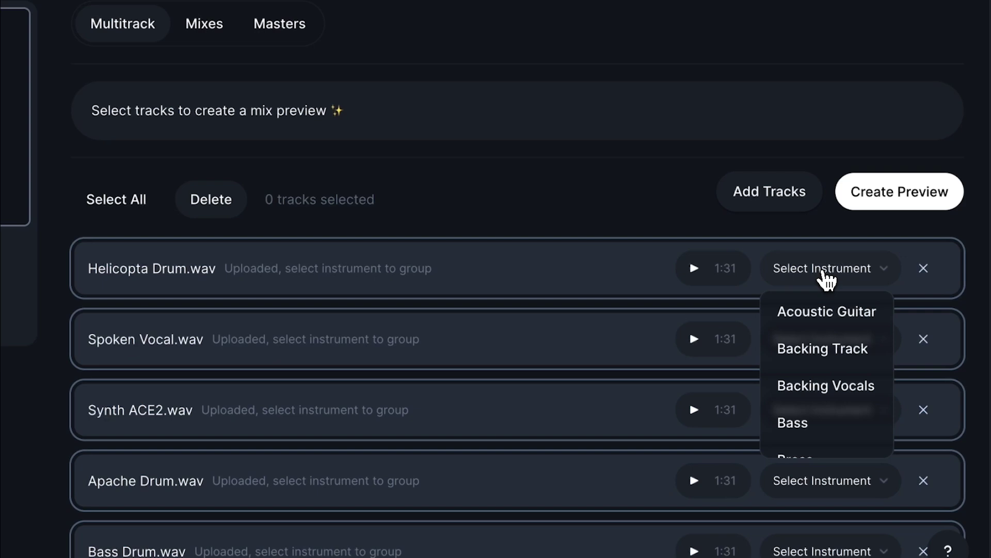
{"action": "scroll", "coordinate": [831, 315], "scroll_direction": "down", "scroll_amount": 1}
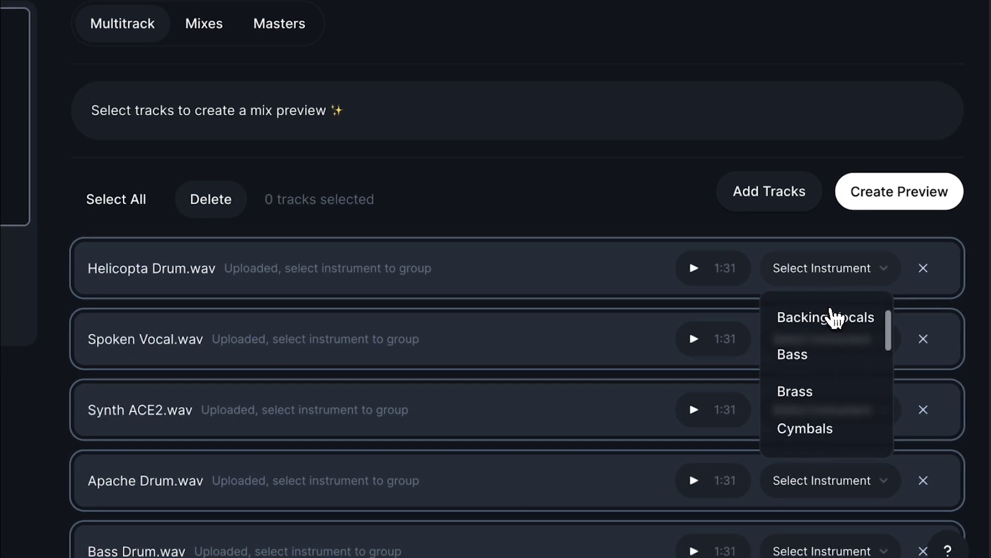
{"action": "scroll", "coordinate": [831, 315], "scroll_direction": "down", "scroll_amount": 2}
{"action": "left_click", "coordinate": [837, 410]}
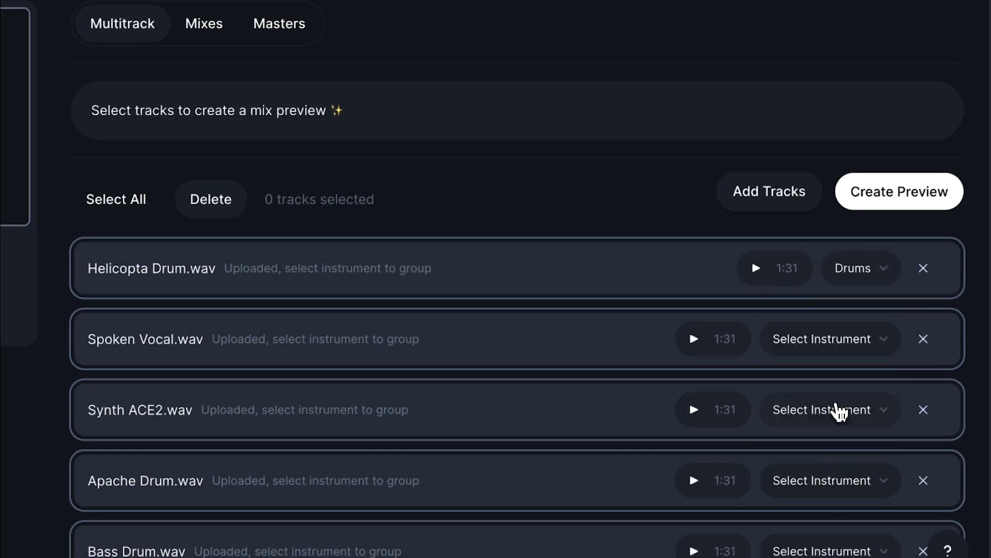
{"action": "left_click", "coordinate": [825, 132]}
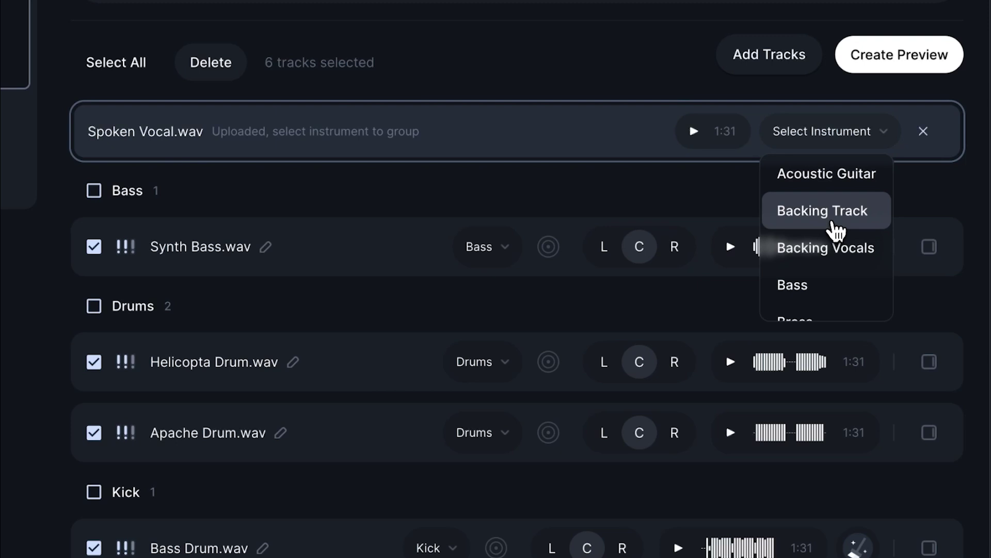
{"action": "scroll", "coordinate": [837, 230], "scroll_direction": "down", "scroll_amount": 2}
{"action": "scroll", "coordinate": [837, 231], "scroll_direction": "down", "scroll_amount": 1}
{"action": "scroll", "coordinate": [837, 231], "scroll_direction": "down", "scroll_amount": 1}
{"action": "scroll", "coordinate": [836, 232], "scroll_direction": "down", "scroll_amount": 1}
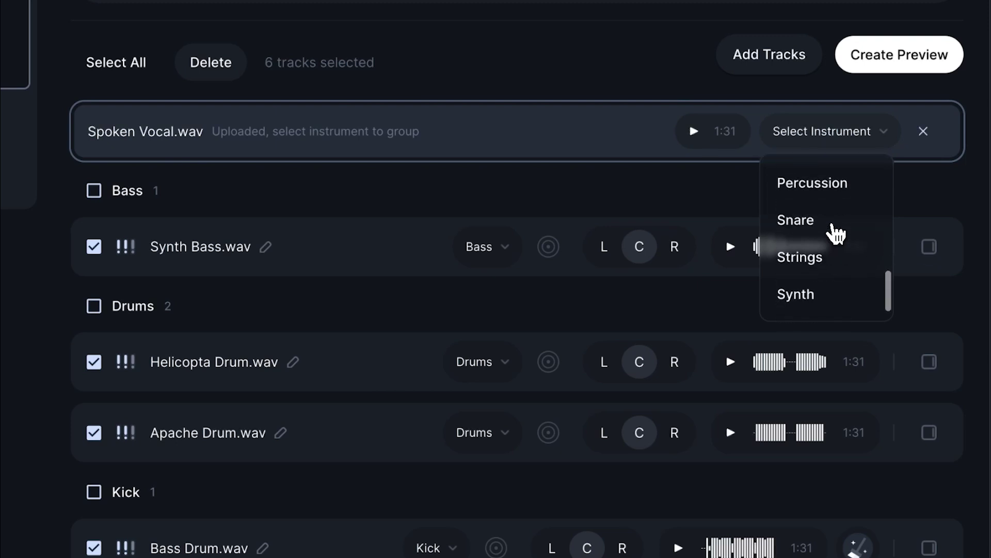
{"action": "scroll", "coordinate": [837, 232], "scroll_direction": "down", "scroll_amount": 1}
{"action": "left_click", "coordinate": [847, 316]}
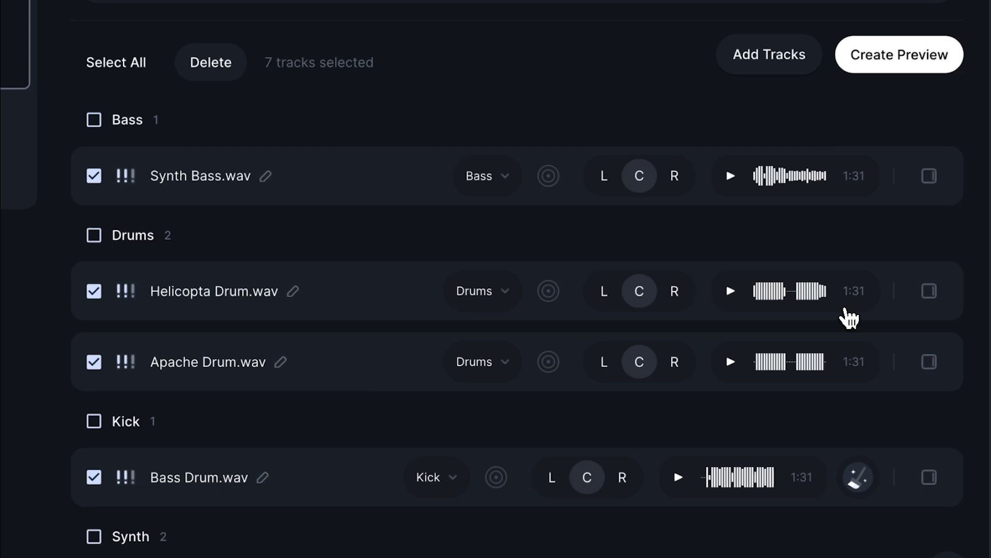
{"action": "scroll", "coordinate": [850, 317], "scroll_direction": "down", "scroll_amount": 1}
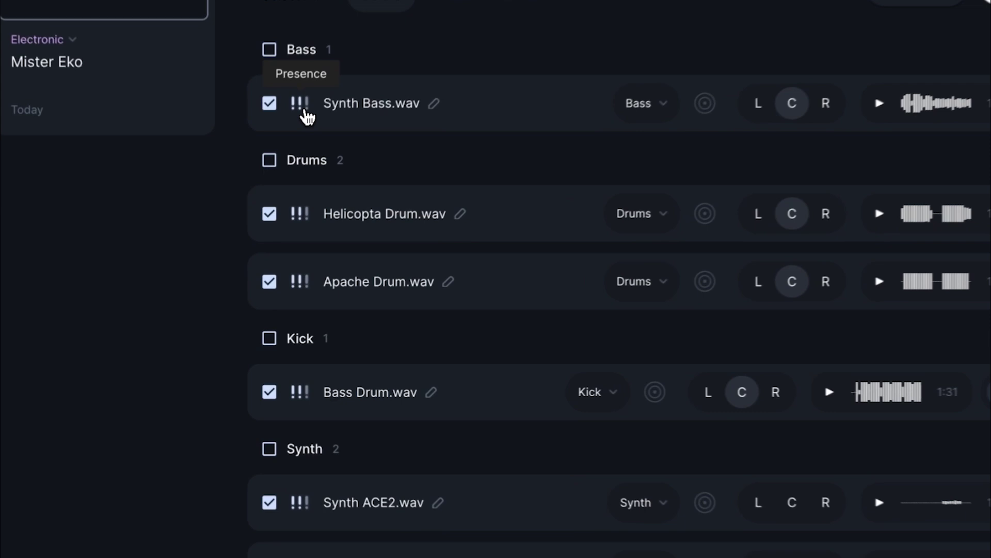
Add reverb to Helicopta Drum, then pan Synth ACE2 right and Synth ACE1 left.
{"action": "left_click", "coordinate": [285, 142]}
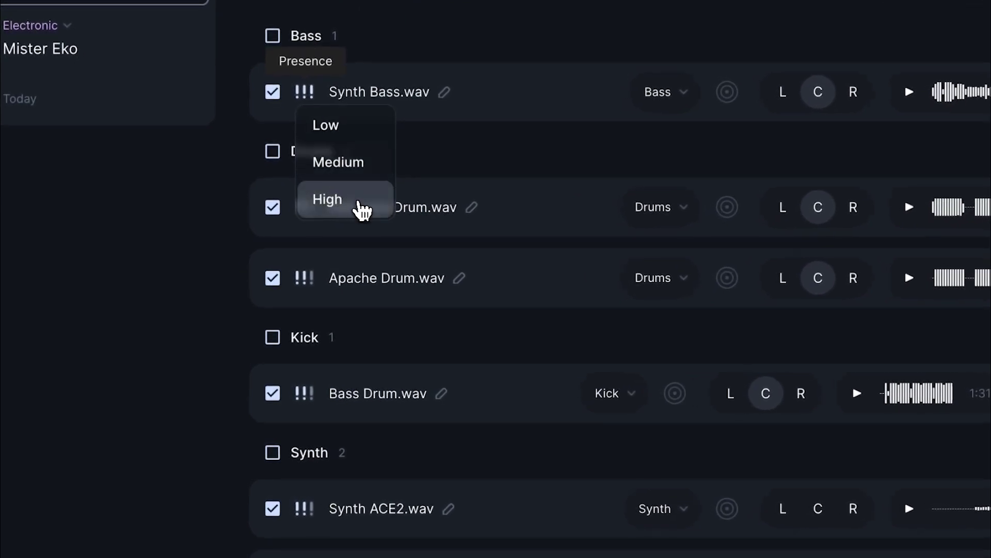
{"action": "left_click", "coordinate": [425, 170]}
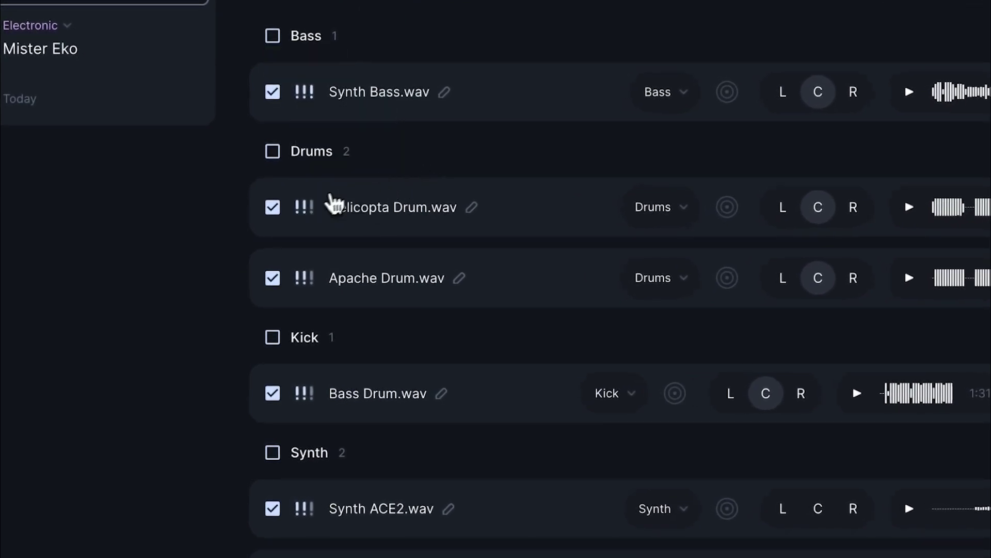
{"action": "left_click", "coordinate": [304, 209]}
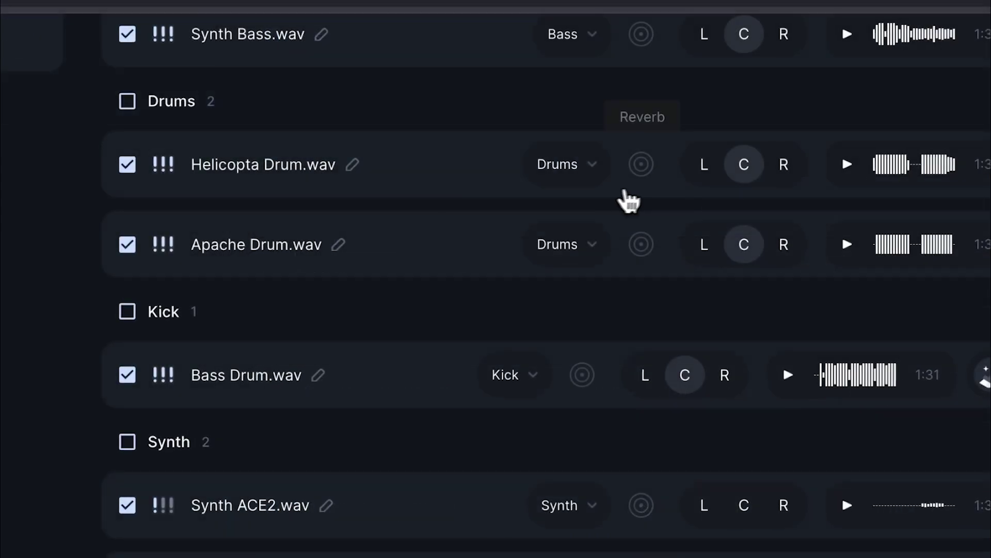
{"action": "left_click", "coordinate": [644, 166]}
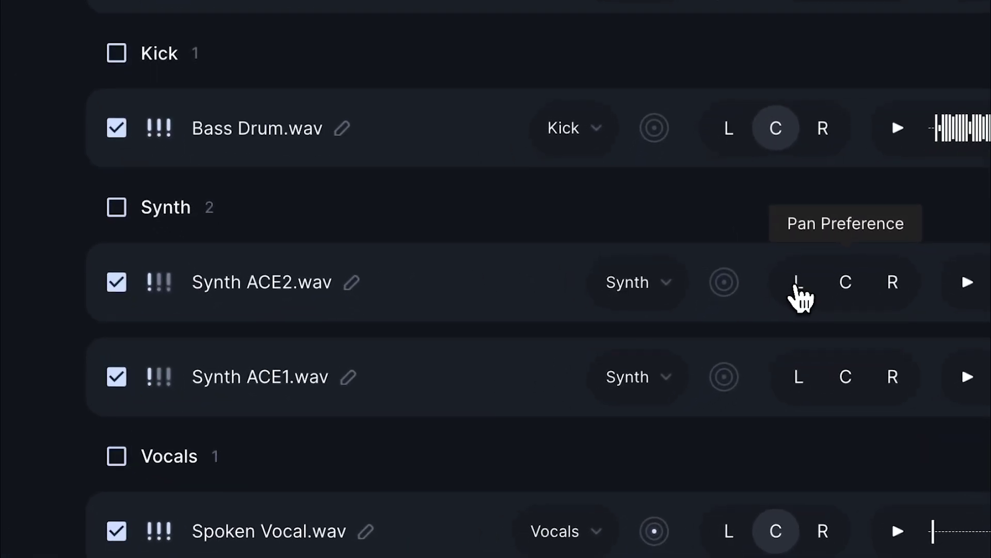
{"action": "left_click", "coordinate": [887, 287]}
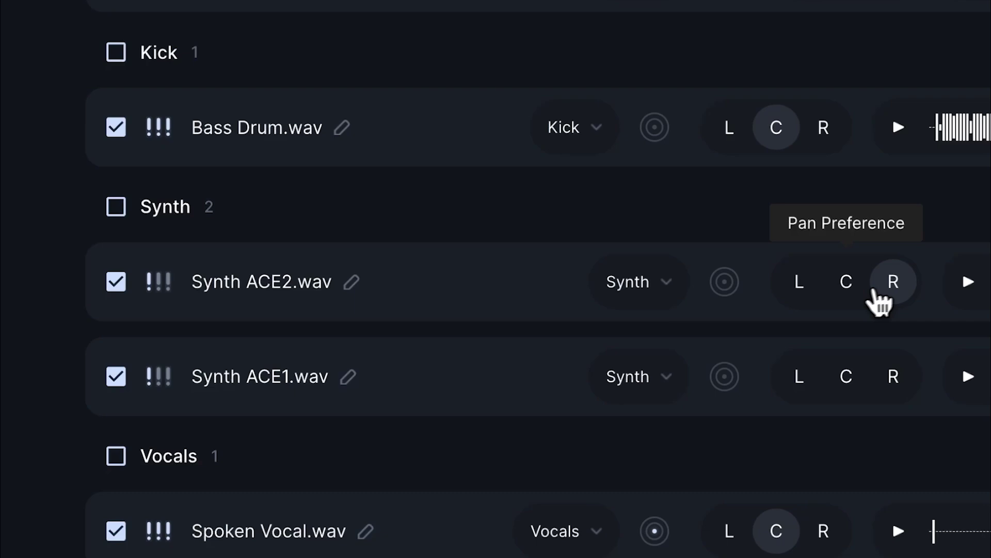
{"action": "left_click", "coordinate": [799, 379]}
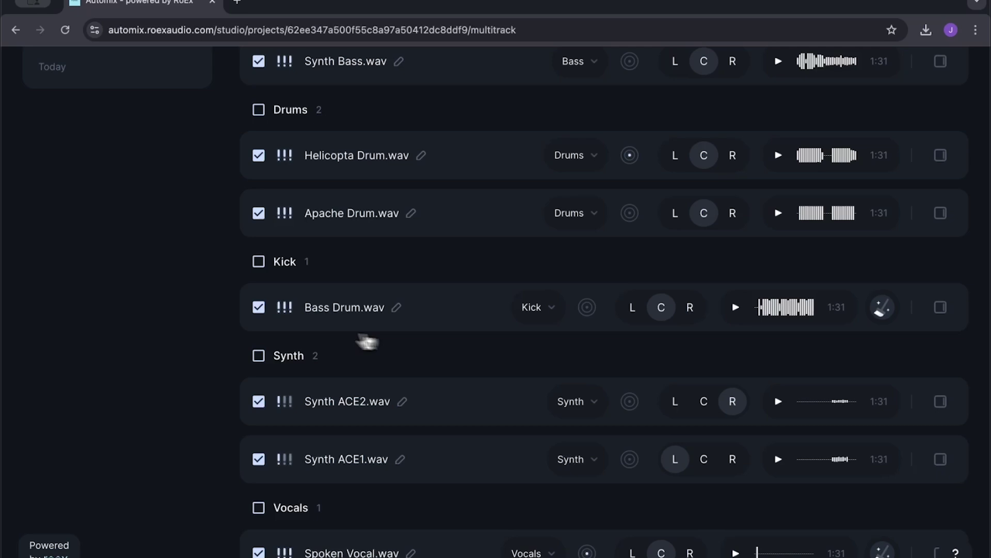
{"action": "scroll", "coordinate": [295, 343], "scroll_direction": "up", "scroll_amount": 3}
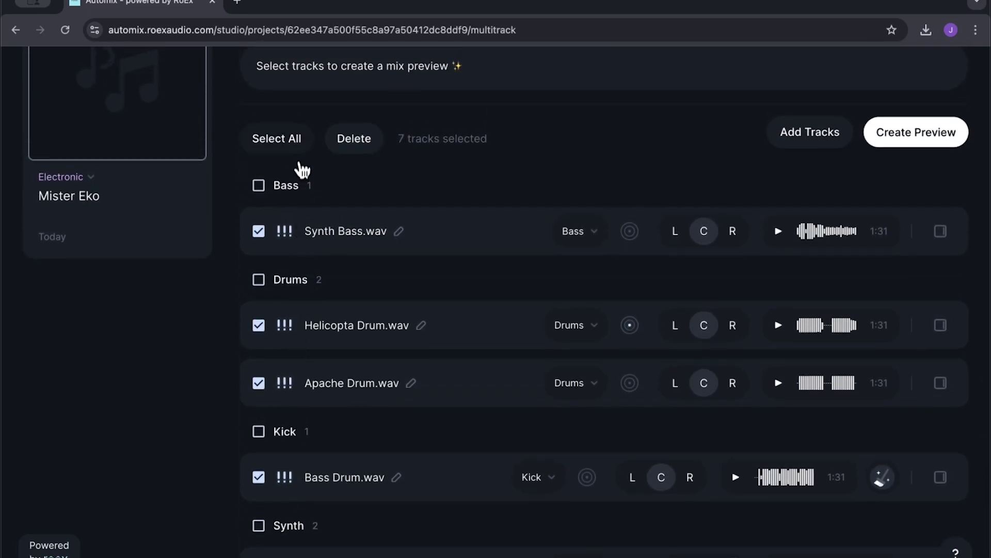
Select all seven tracks, toggling the Bass, Drums and Kick groups off and back on.
{"action": "left_click", "coordinate": [299, 139]}
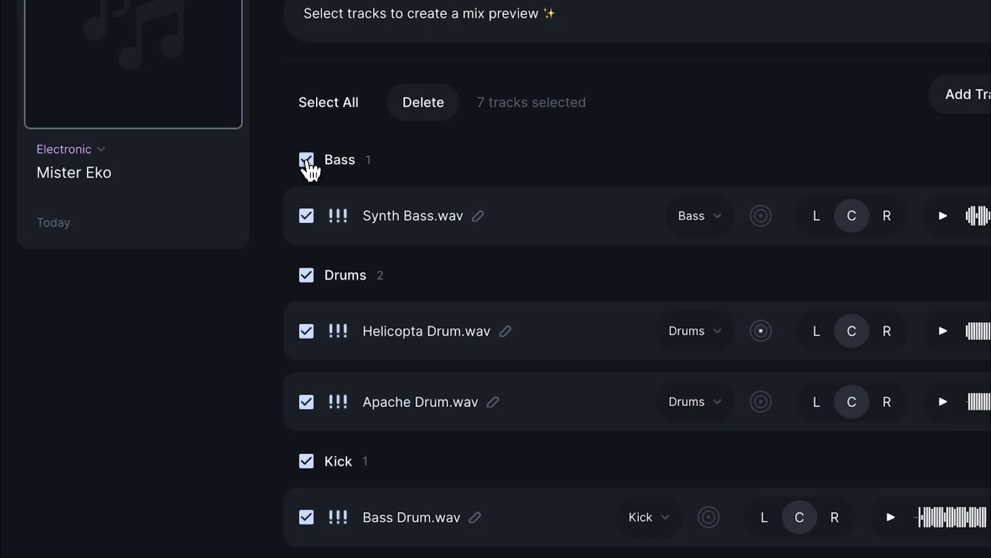
{"action": "left_click", "coordinate": [307, 161]}
{"action": "left_click", "coordinate": [307, 276]}
{"action": "left_click", "coordinate": [308, 462]}
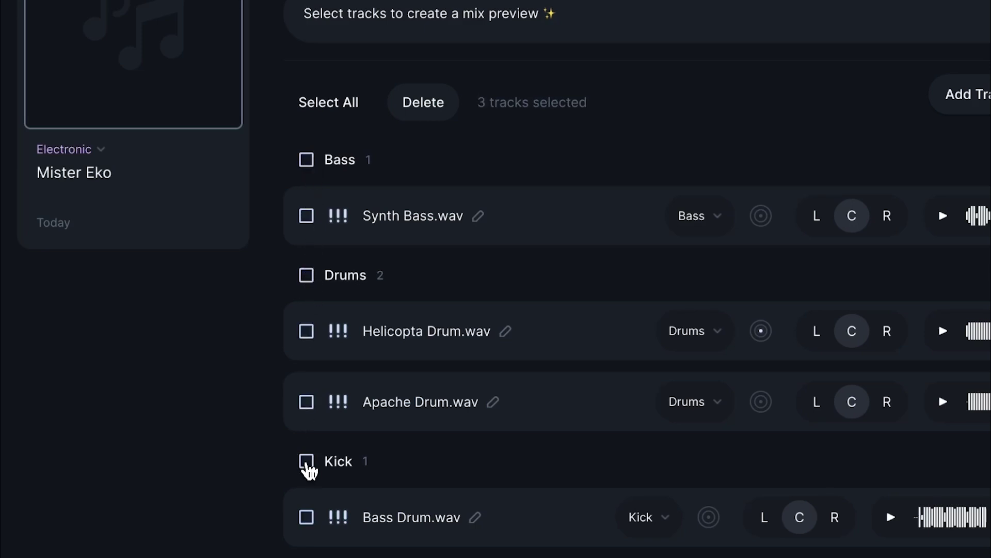
{"action": "left_click", "coordinate": [307, 463]}
{"action": "left_click", "coordinate": [307, 276]}
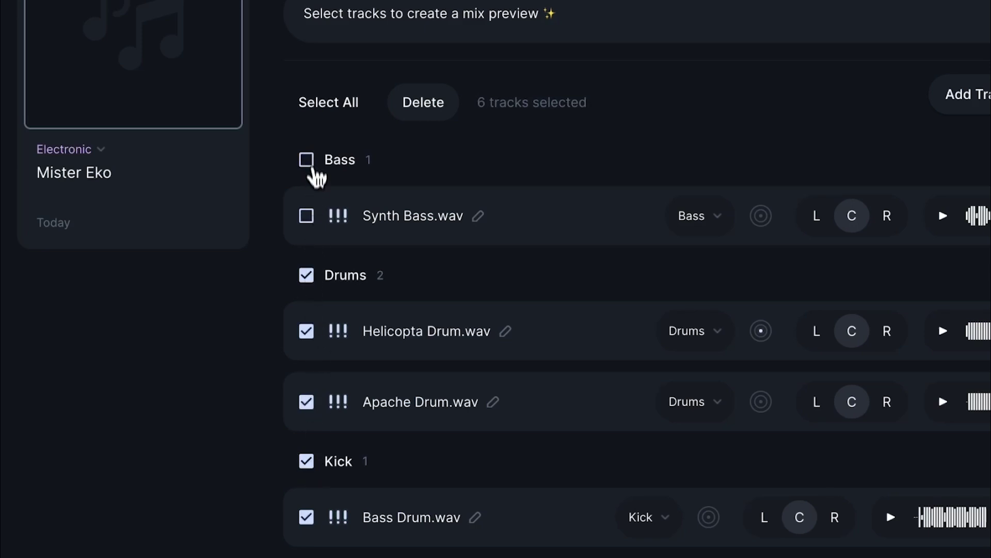
{"action": "left_click", "coordinate": [306, 161]}
{"action": "scroll", "coordinate": [313, 167], "scroll_direction": "up", "scroll_amount": 1}
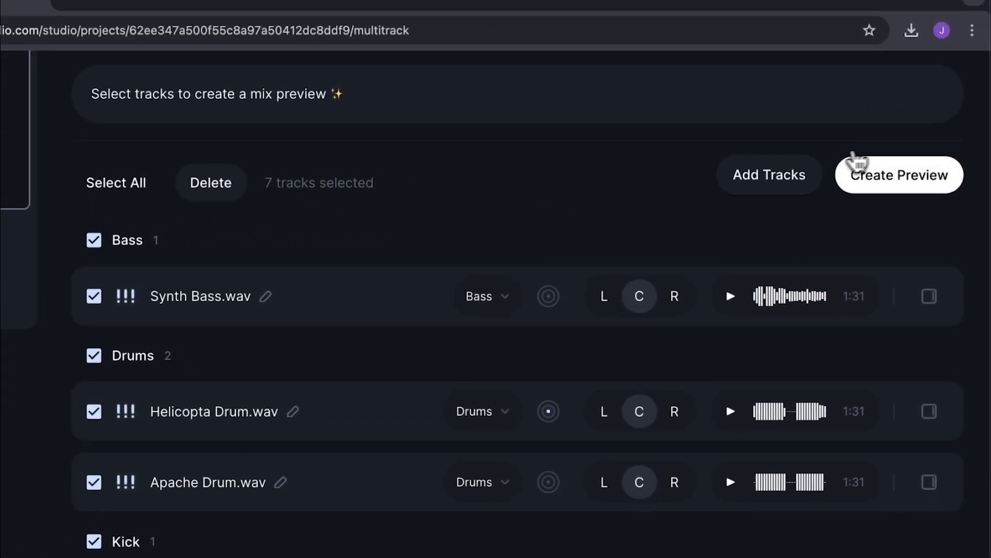
Generate a mix preview from the selected tracks and rename it Mister Eko Preview.
{"action": "left_click", "coordinate": [904, 192]}
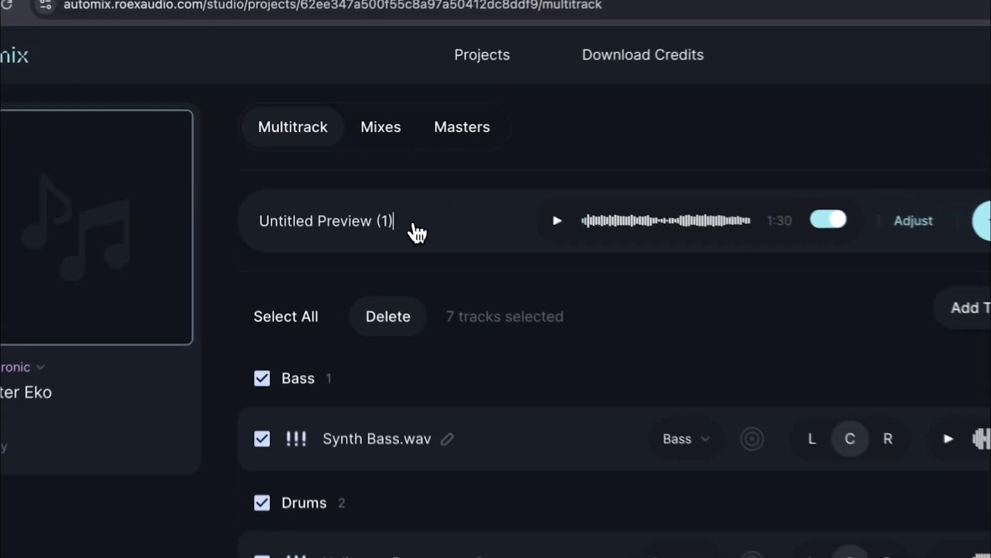
{"action": "left_click", "coordinate": [384, 200]}
{"action": "type", "text": "M"}
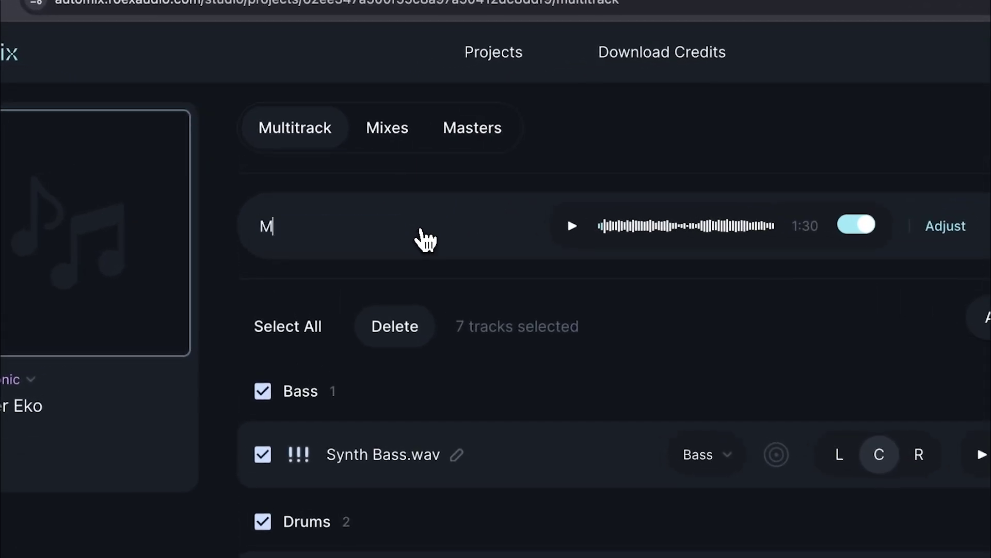
{"action": "type", "text": "ister Eko Preview"}
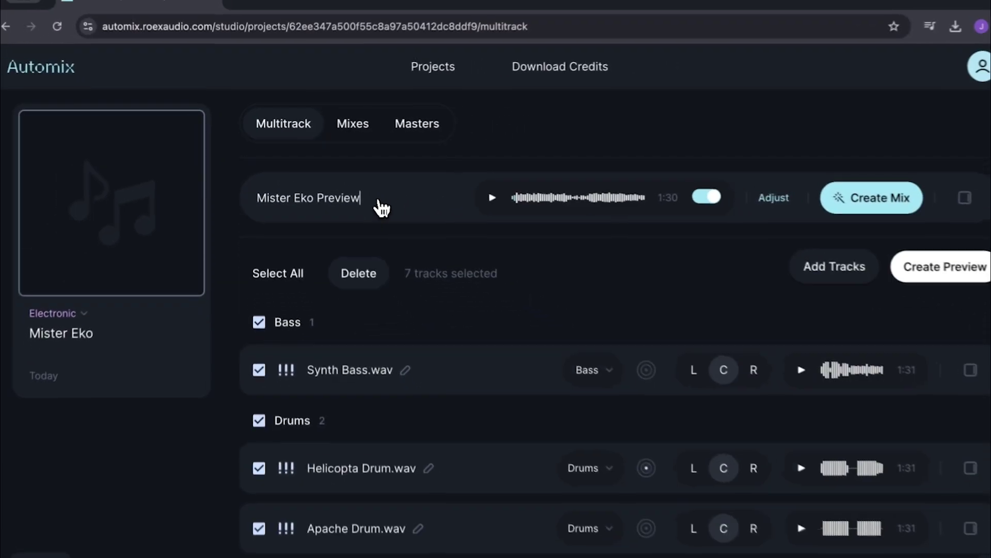
{"action": "key", "text": "Return"}
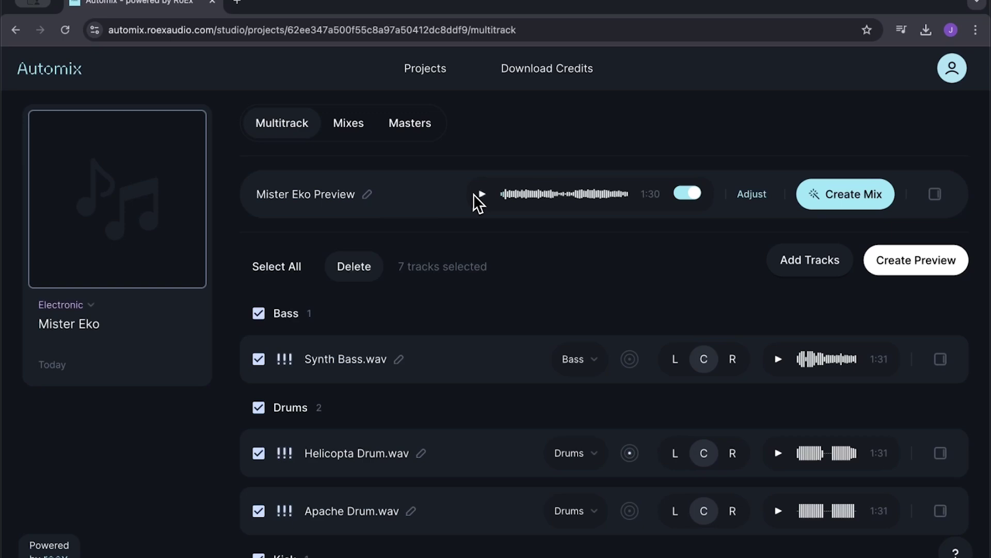
Play the preview, switching between mixed and unmixed versions, then stop playback.
{"action": "left_click", "coordinate": [482, 194]}
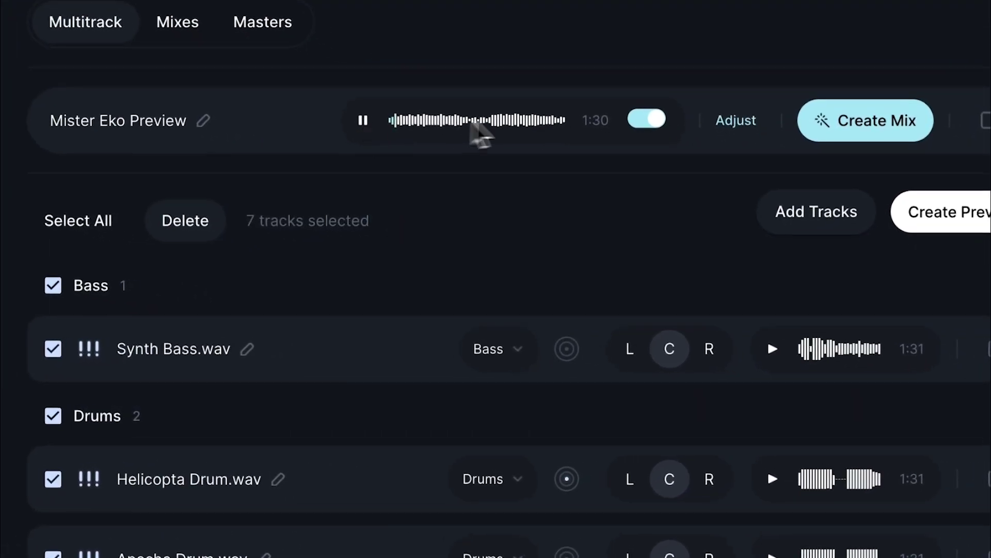
{"action": "left_click", "coordinate": [645, 124]}
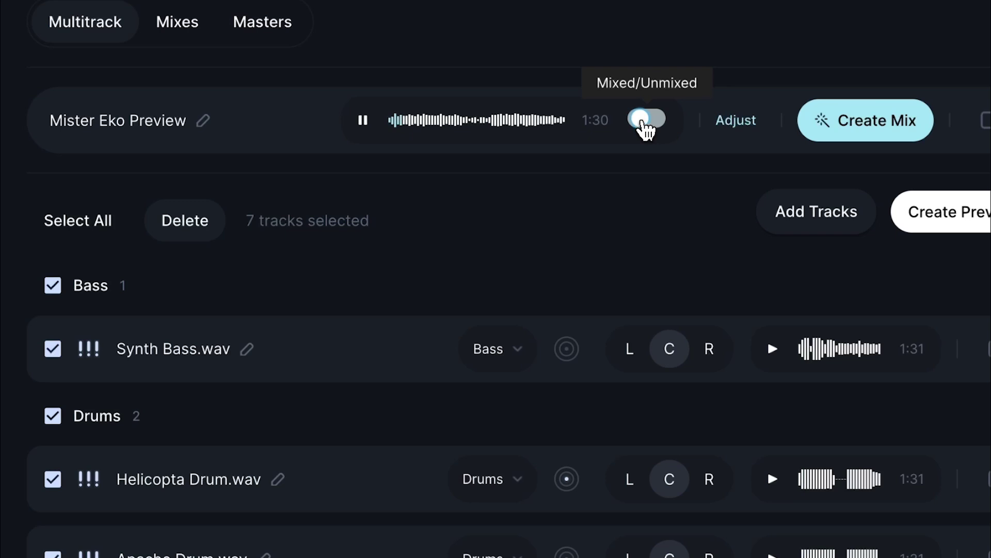
{"action": "left_click", "coordinate": [645, 126]}
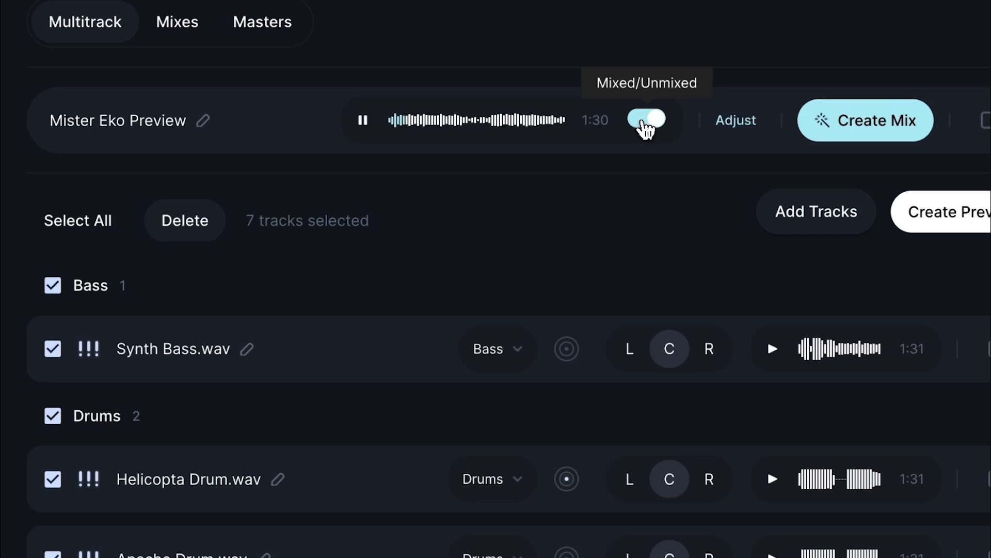
{"action": "left_click", "coordinate": [644, 128]}
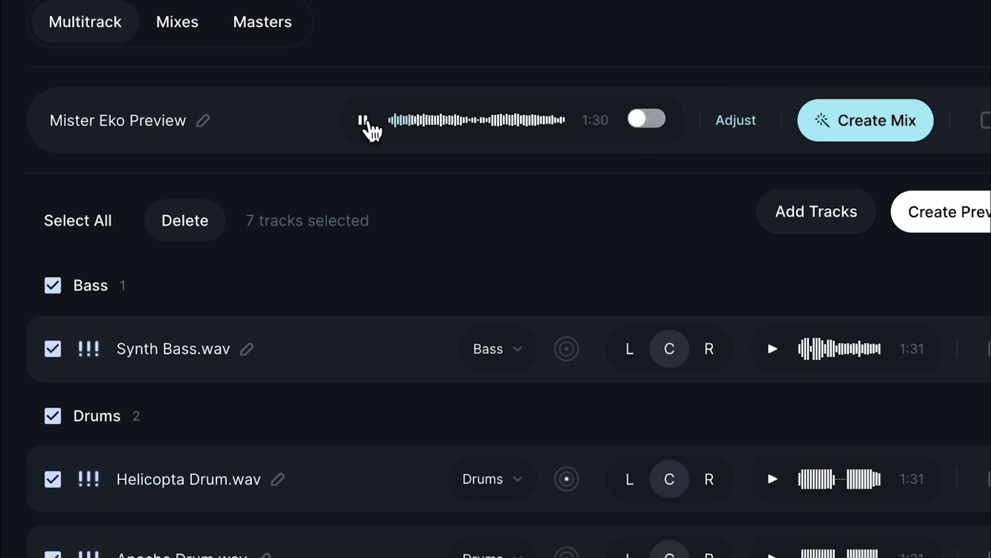
{"action": "left_click", "coordinate": [364, 123]}
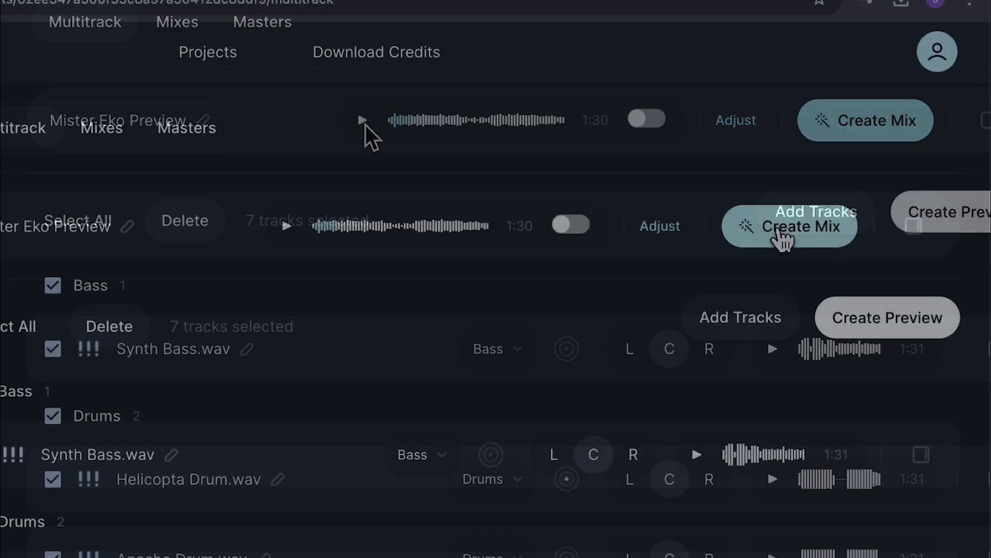
Convert the preview into a full mix and play Mister Eko (Mixed) from Mixes.
{"action": "left_click", "coordinate": [782, 239]}
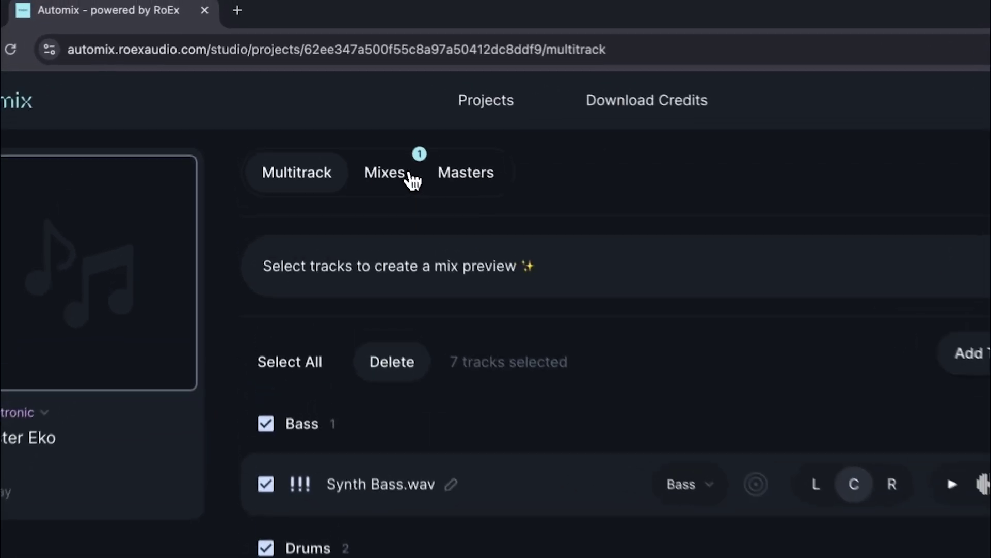
{"action": "left_click", "coordinate": [369, 126]}
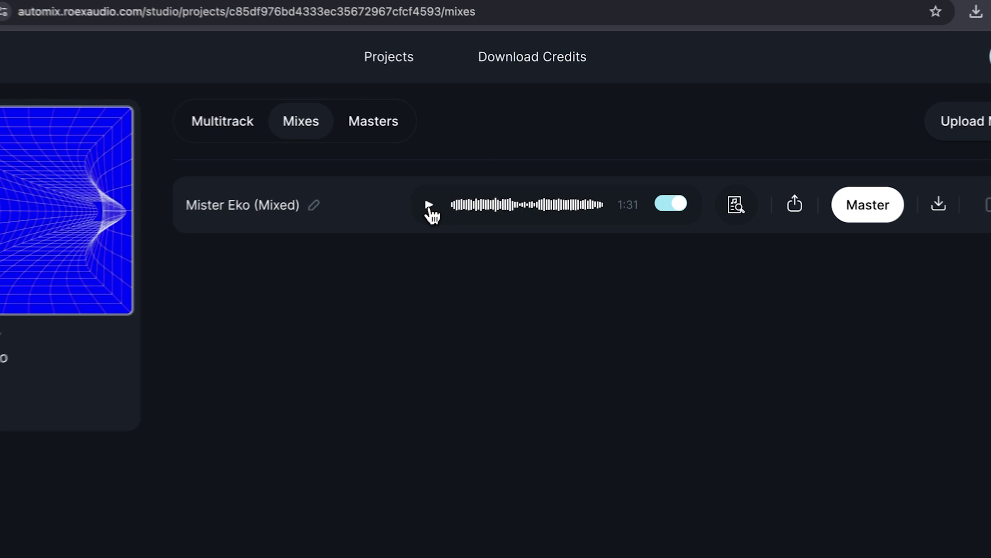
{"action": "left_click", "coordinate": [458, 192]}
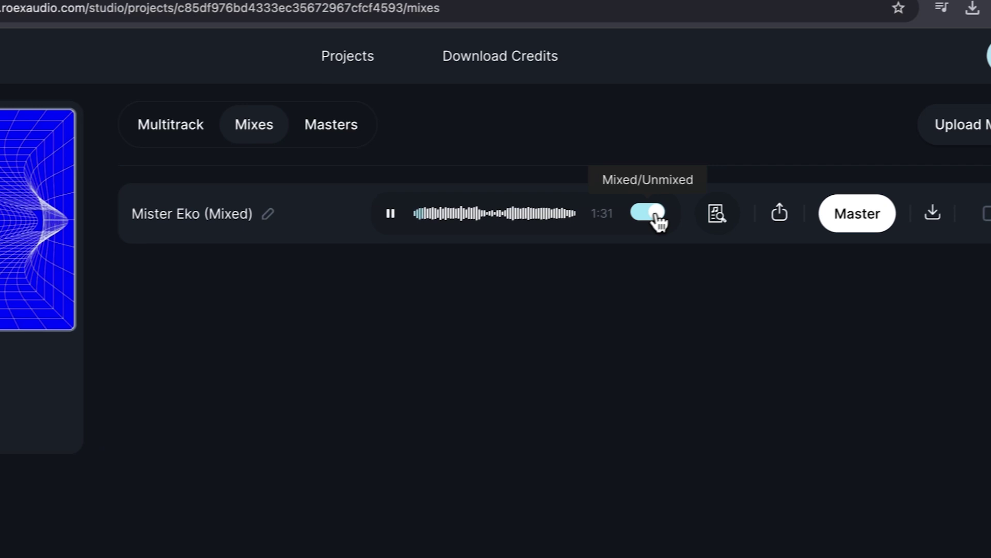
Compare Mister Eko (Mixed) with its unmixed original, ending on the mixed version.
{"action": "left_click", "coordinate": [682, 219]}
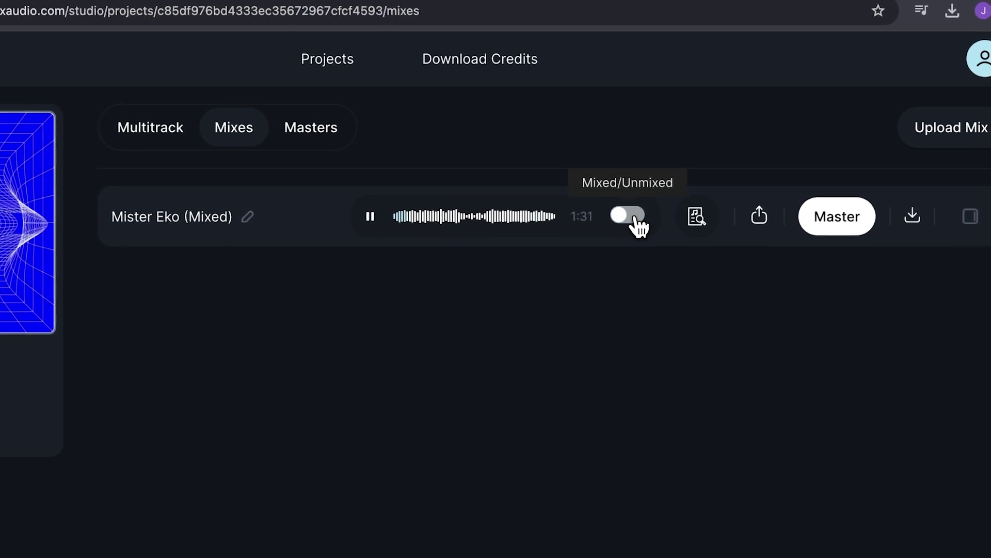
{"action": "left_click", "coordinate": [637, 226]}
{"action": "left_click", "coordinate": [637, 224]}
{"action": "left_click", "coordinate": [637, 225]}
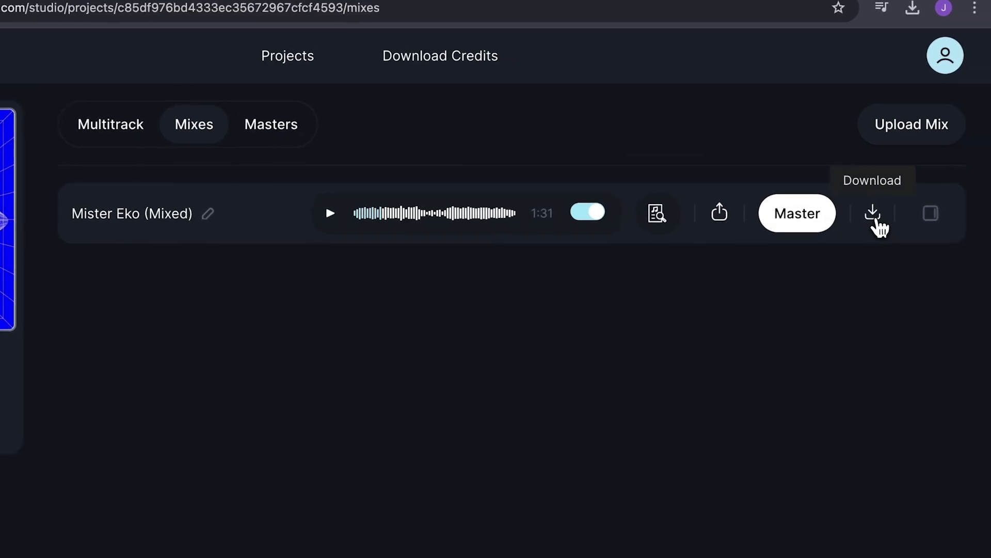
Download Mister Eko (Mixed) as a zip, leaving out the processed stems.
{"action": "left_click", "coordinate": [881, 219]}
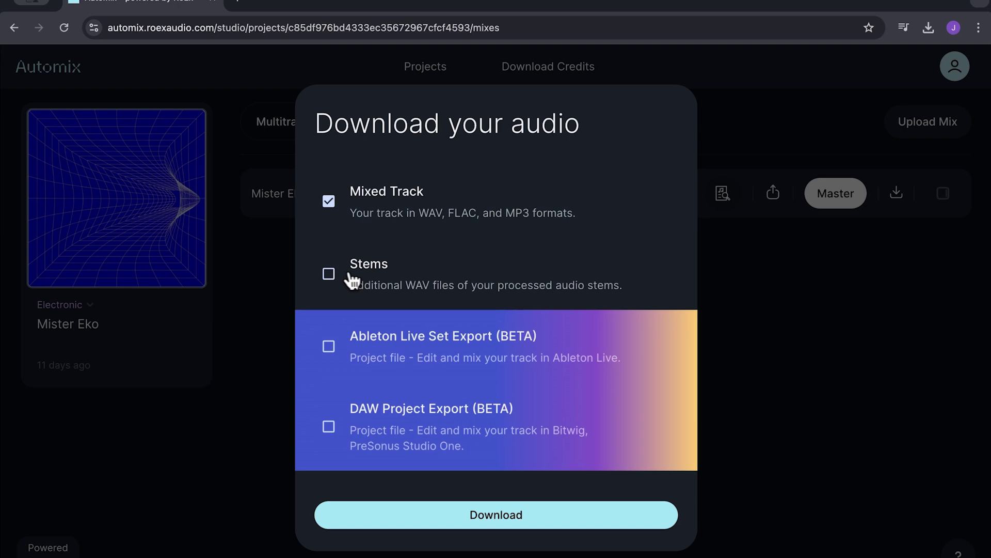
{"action": "left_click", "coordinate": [329, 274]}
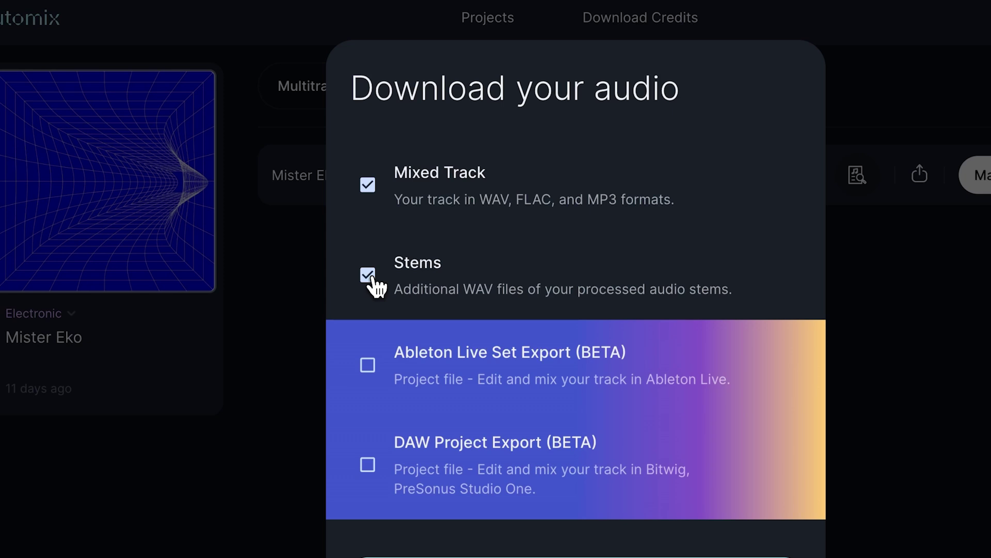
{"action": "left_click", "coordinate": [369, 275]}
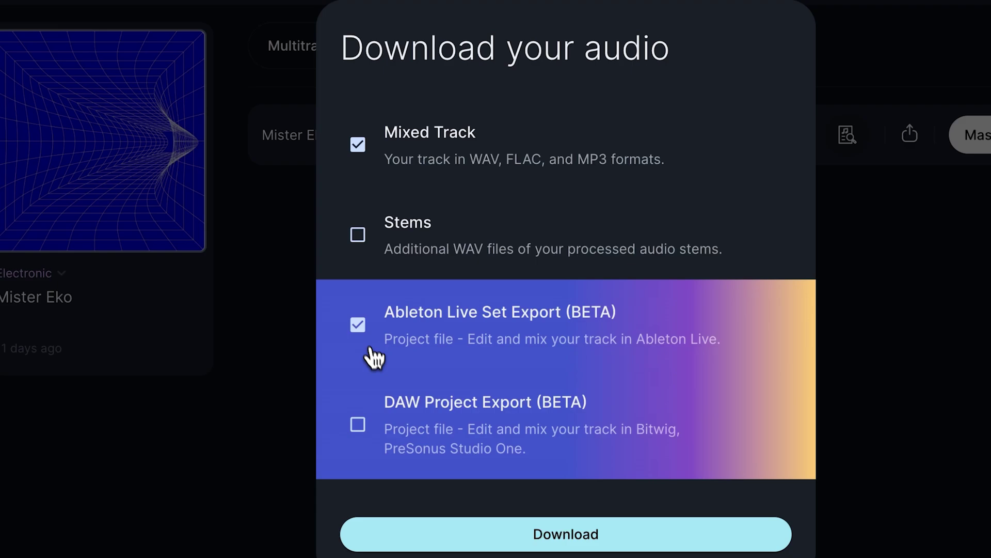
{"action": "left_click", "coordinate": [444, 504]}
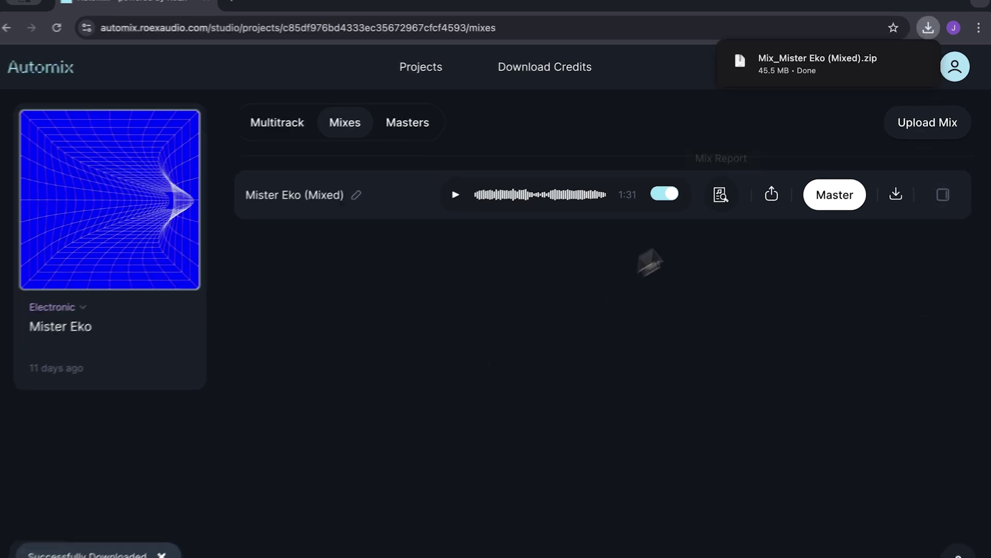
{"action": "mouse_move", "coordinate": [798, 74]}
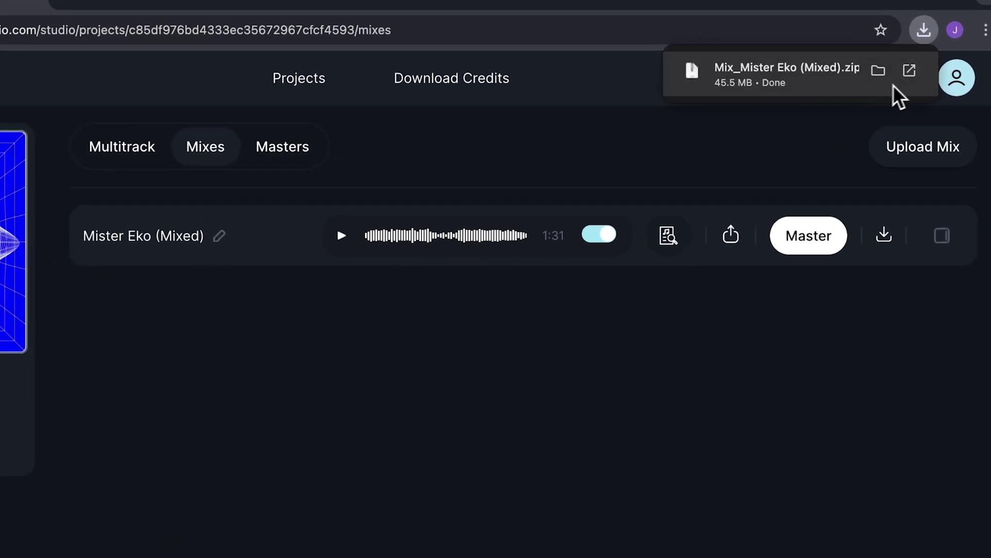
Unzip Ableton_Live_Project inside Mix_Mister Eko (Mixed) and launch RoEx_Automix.als.
{"action": "left_click", "coordinate": [911, 70]}
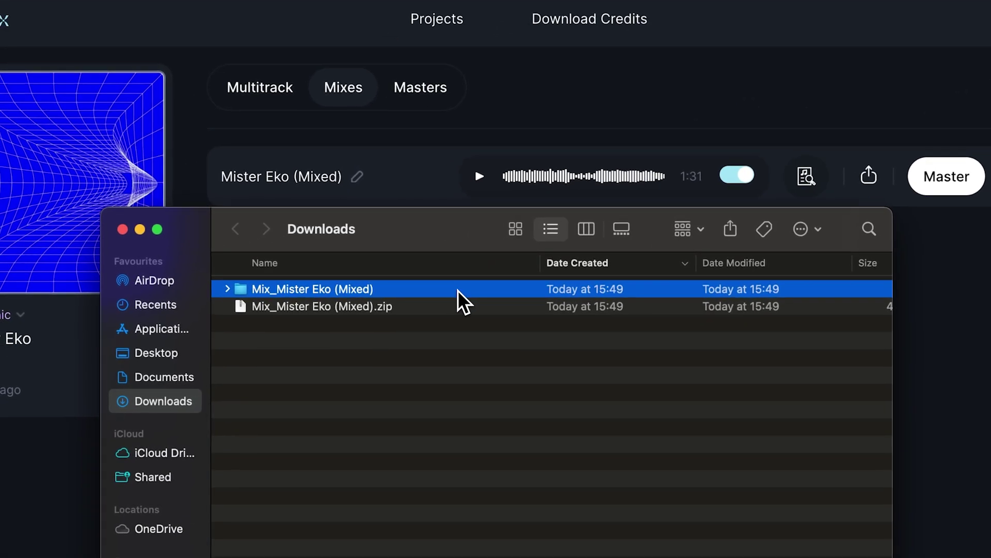
{"action": "double_click", "coordinate": [459, 298]}
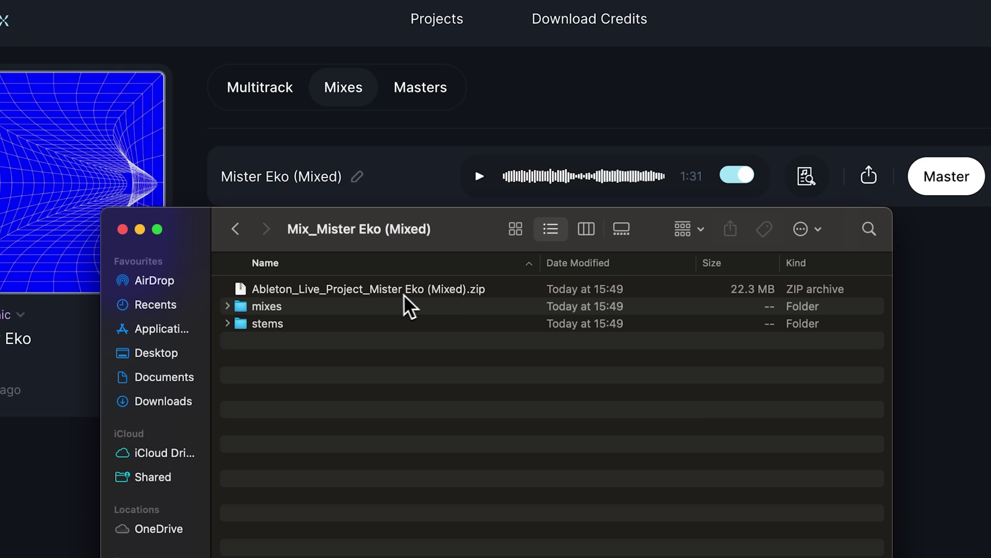
{"action": "double_click", "coordinate": [376, 295]}
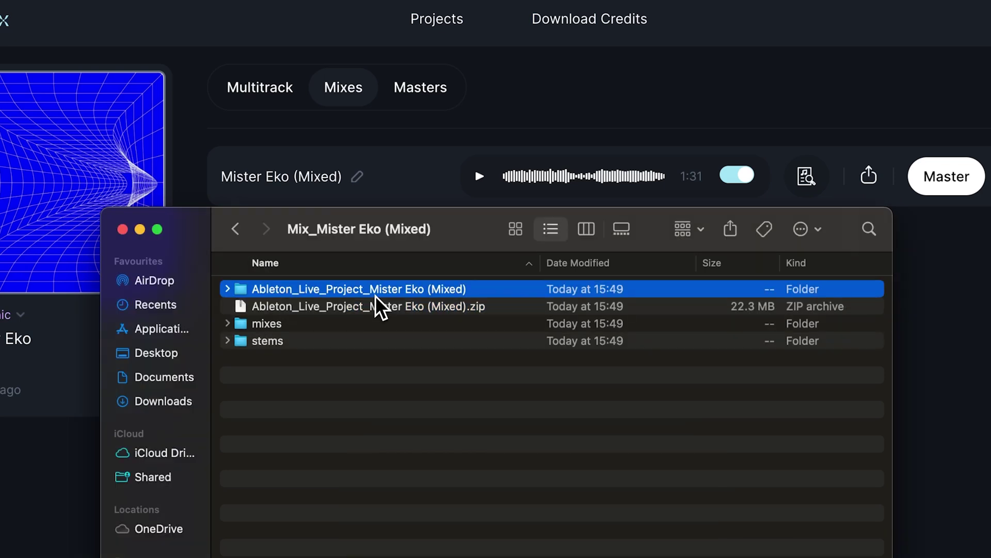
{"action": "double_click", "coordinate": [470, 293]}
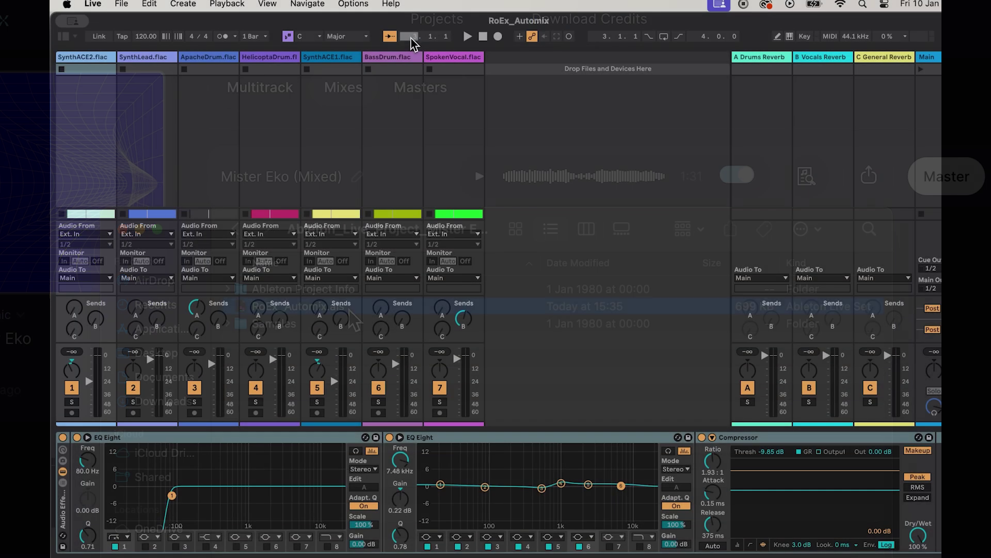
{"action": "left_click", "coordinate": [467, 36]}
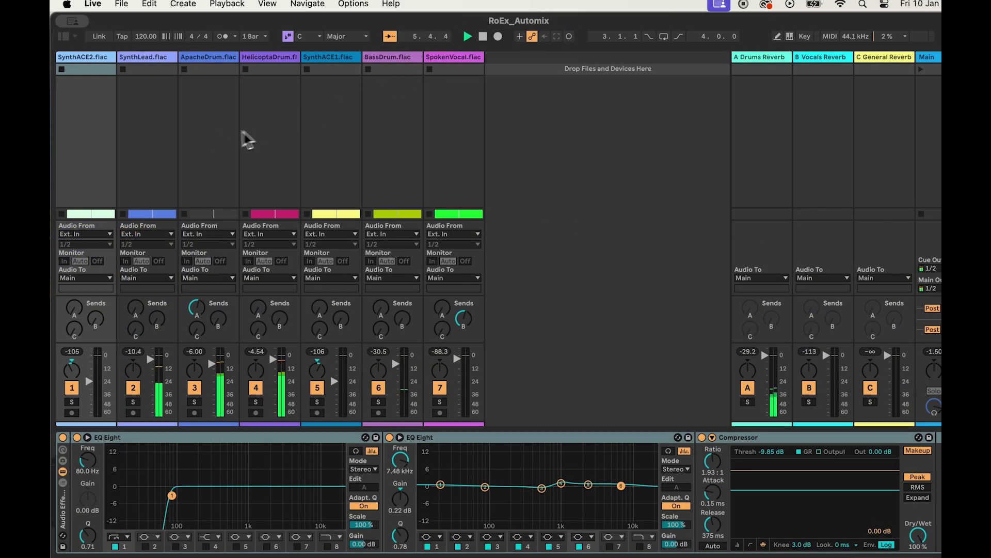
{"action": "left_click", "coordinate": [188, 8]}
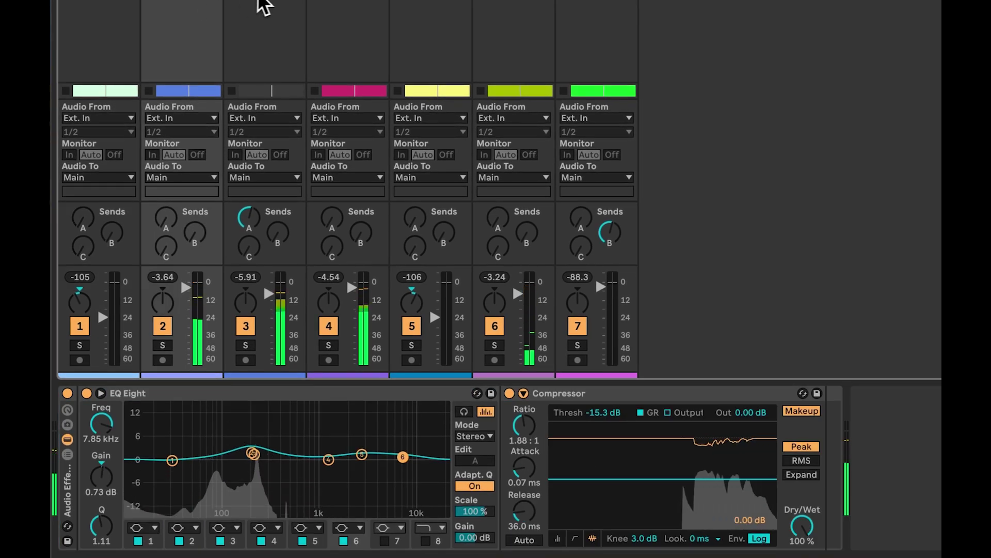
{"action": "left_click", "coordinate": [271, 7]}
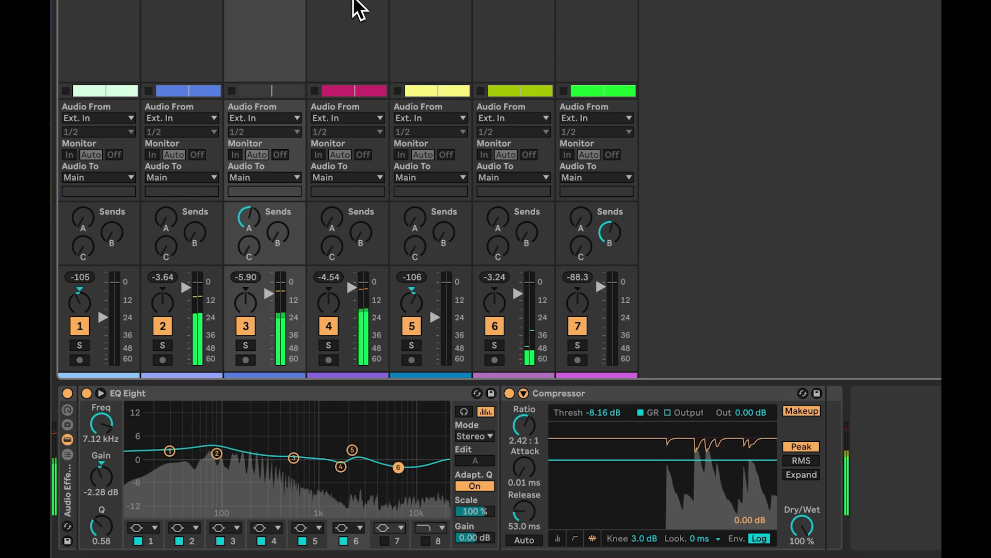
{"action": "left_click", "coordinate": [355, 7]}
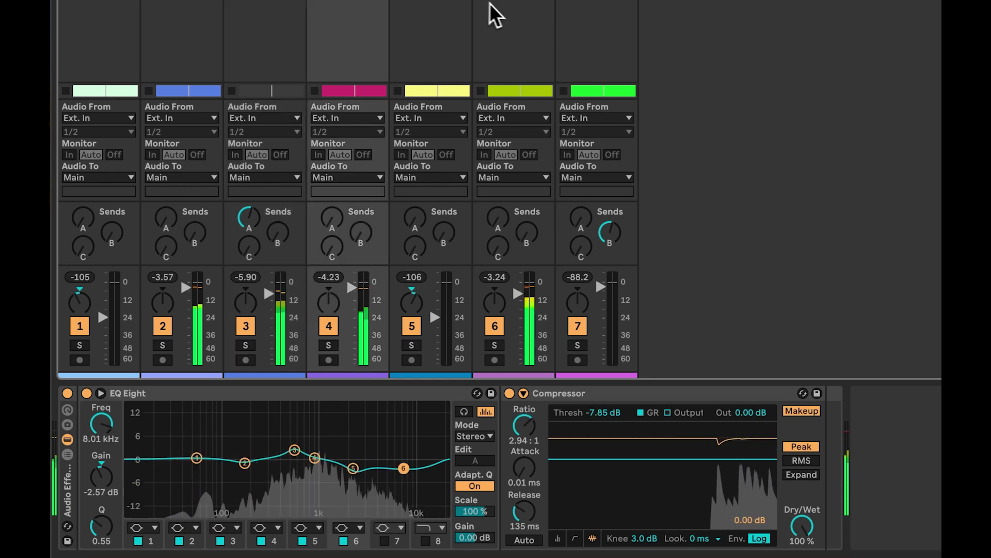
{"action": "left_click", "coordinate": [515, 19]}
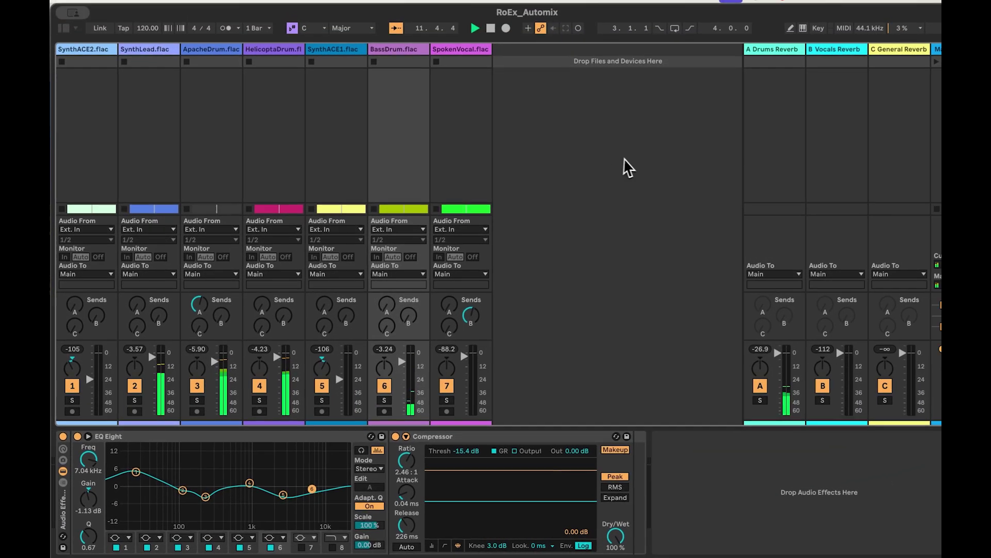
{"action": "left_click", "coordinate": [760, 173]}
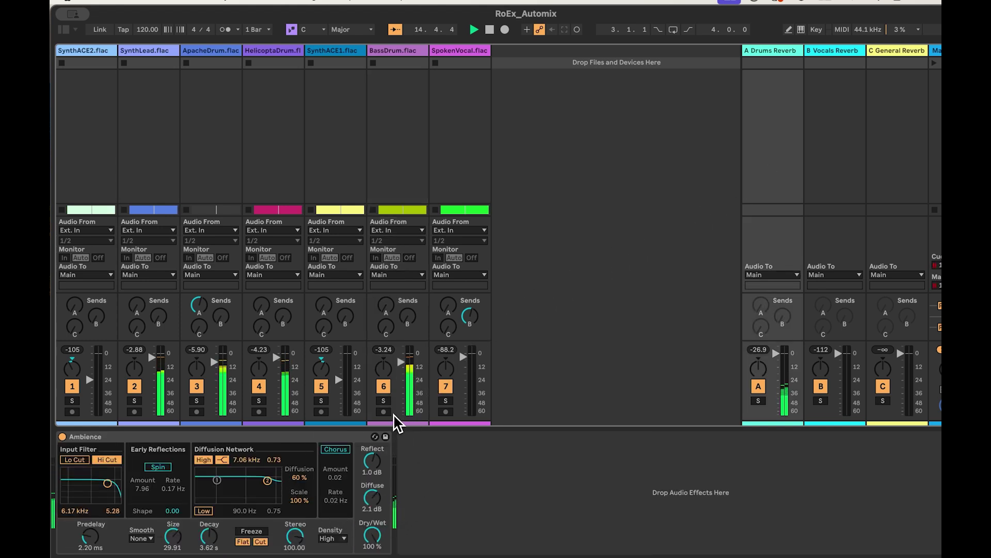
{"action": "left_click", "coordinate": [277, 133]}
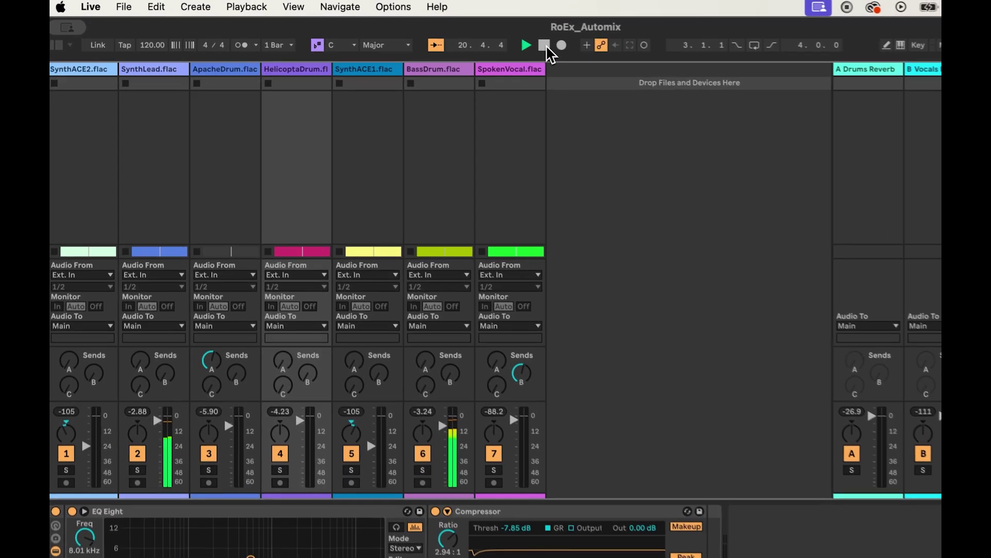
{"action": "left_click", "coordinate": [546, 46]}
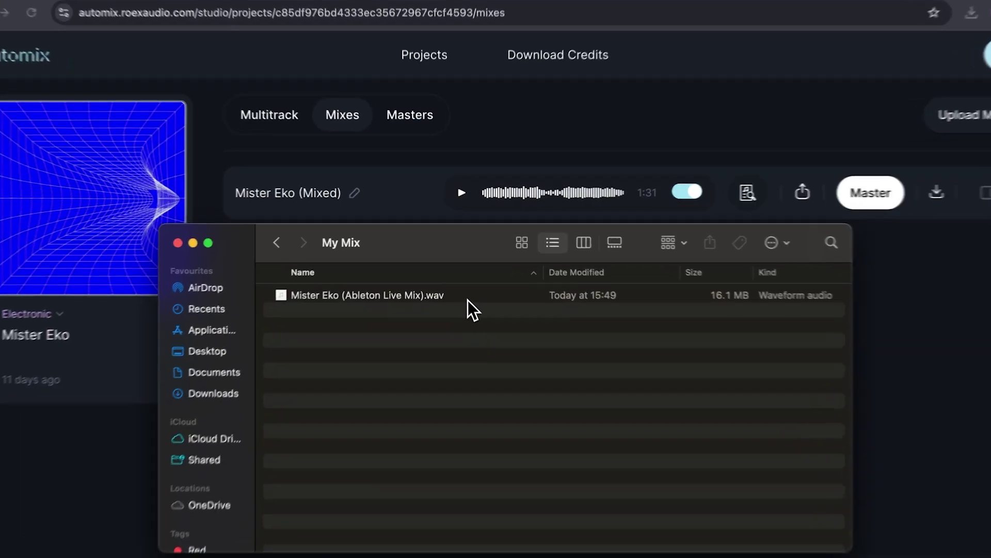
Select Mister Eko (Ableton Live Mix).wav in My Mix, then close the Finder window.
{"action": "left_click", "coordinate": [462, 292]}
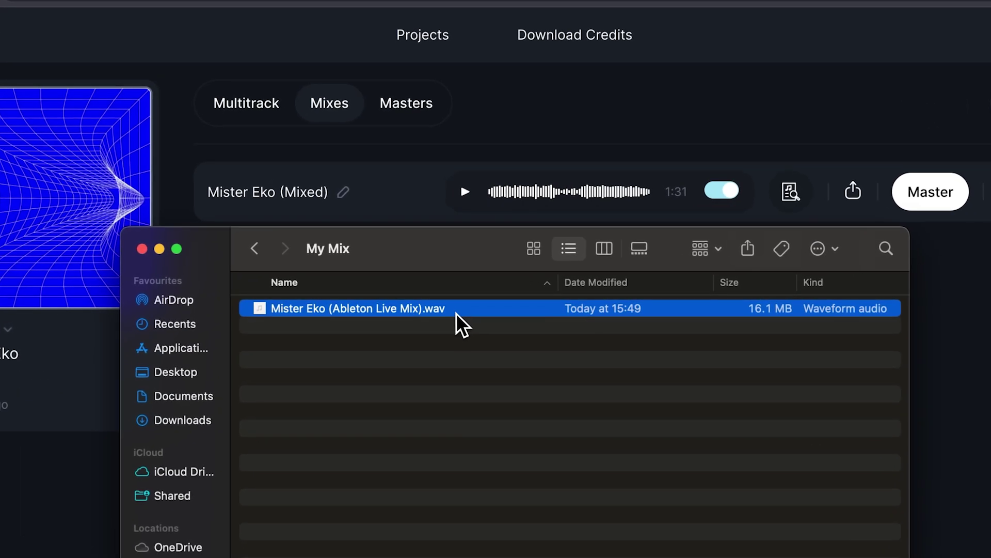
{"action": "left_click_drag", "start_coordinate": [460, 324], "coordinate": [472, 169]}
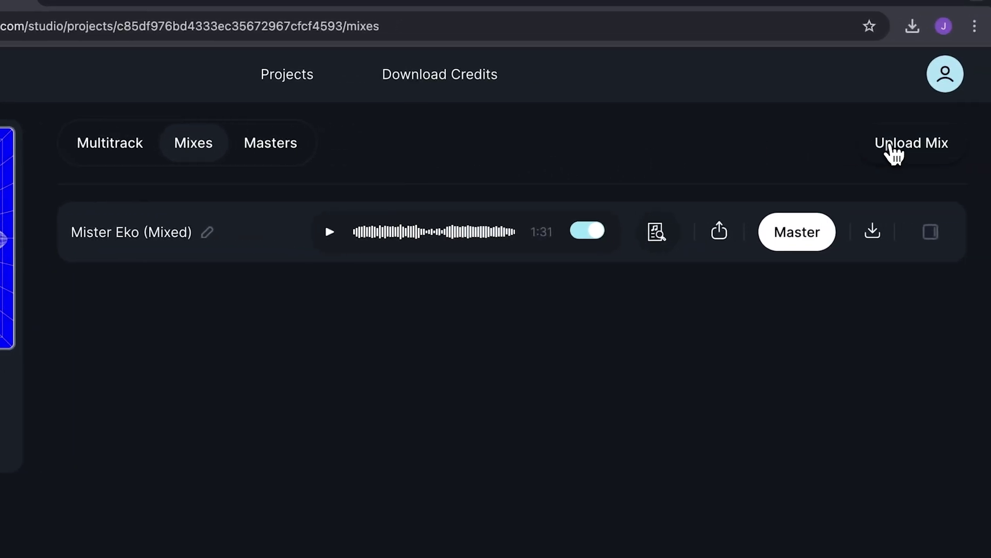
Upload Mister Eko (Ableton Live Mix).wav from My Mix and open its mastering options.
{"action": "left_click", "coordinate": [895, 147]}
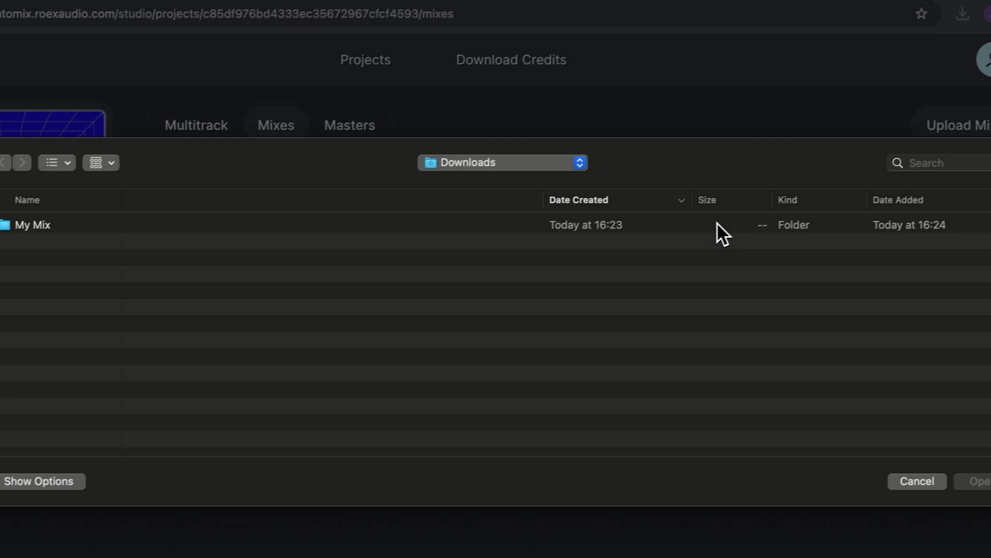
{"action": "double_click", "coordinate": [731, 220]}
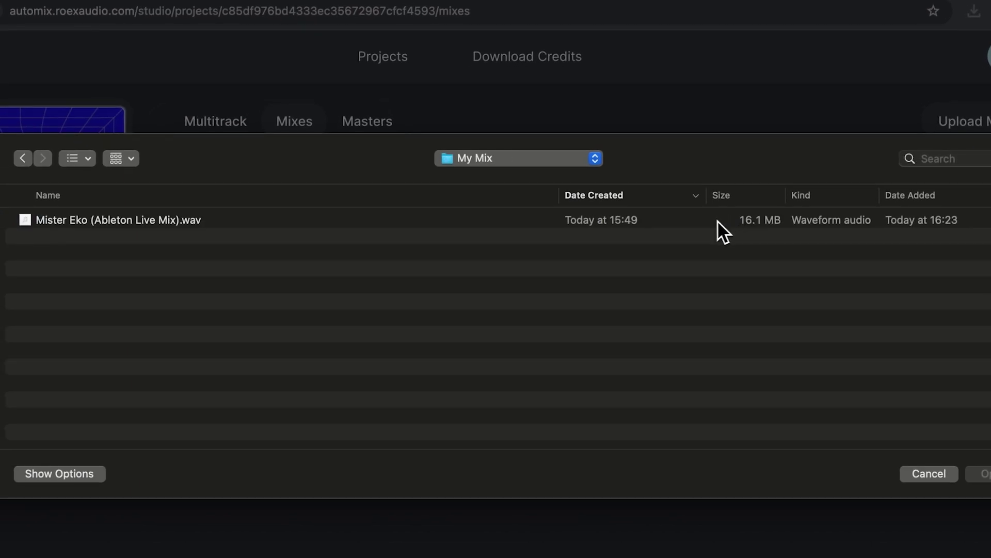
{"action": "double_click", "coordinate": [410, 222]}
{"action": "left_click", "coordinate": [812, 266]}
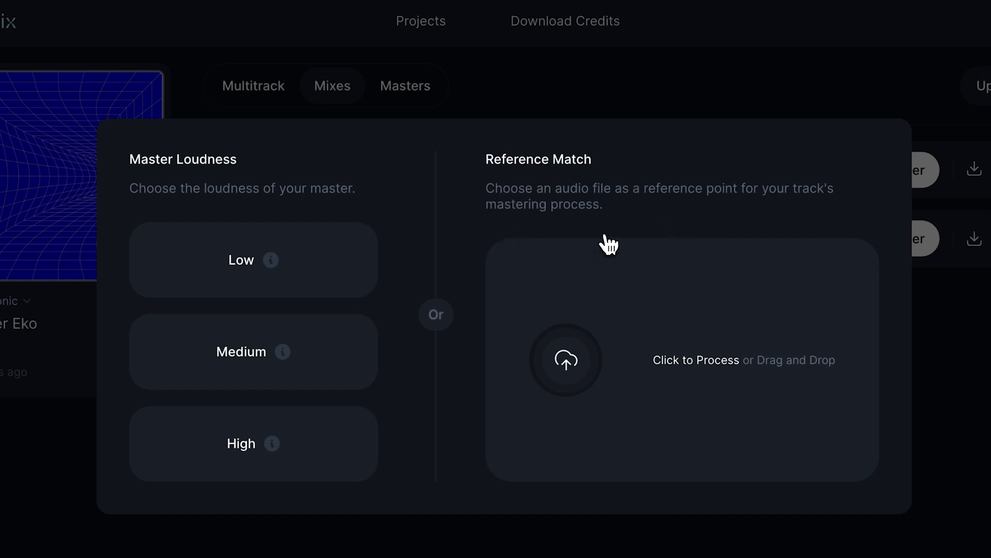
Master the Ableton Live mix with Medium loudness selected.
{"action": "left_click", "coordinate": [345, 361]}
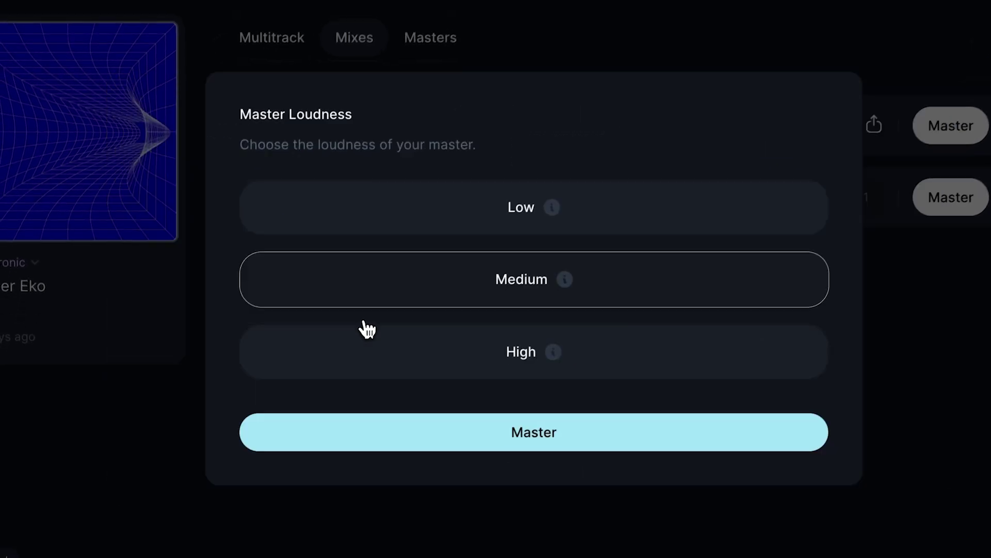
{"action": "left_click", "coordinate": [491, 431]}
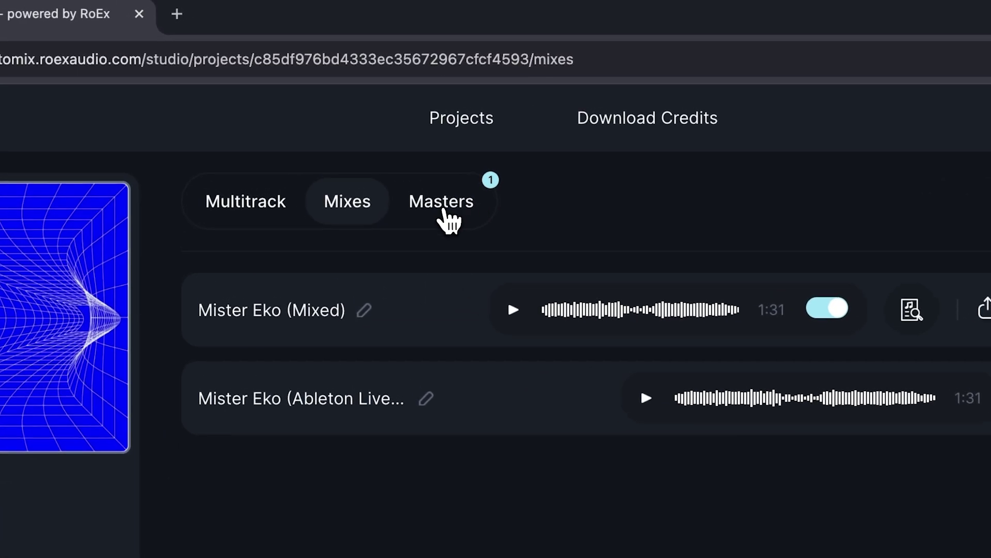
Play the medium master under Masters, compare it with the unmastered mix, then pause.
{"action": "left_click", "coordinate": [419, 130]}
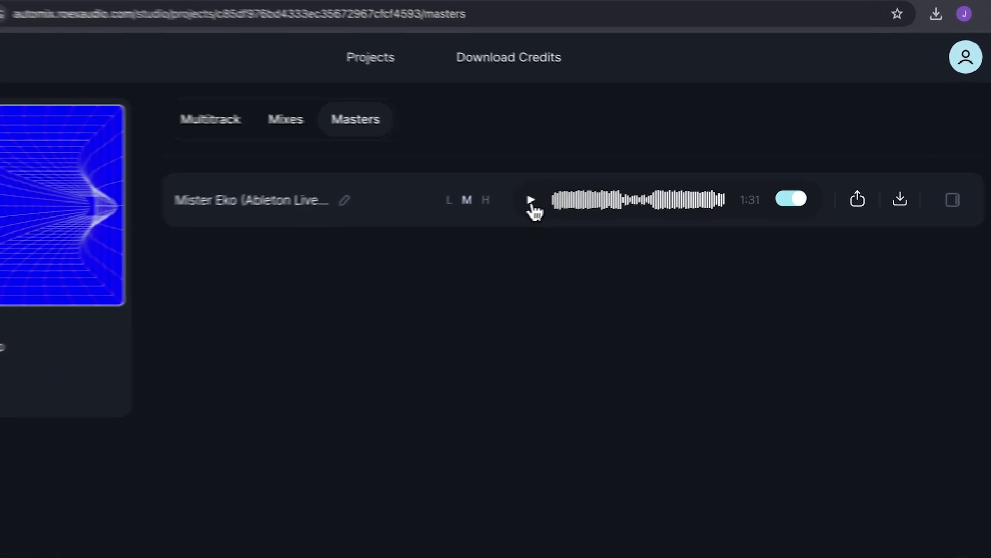
{"action": "left_click", "coordinate": [568, 194]}
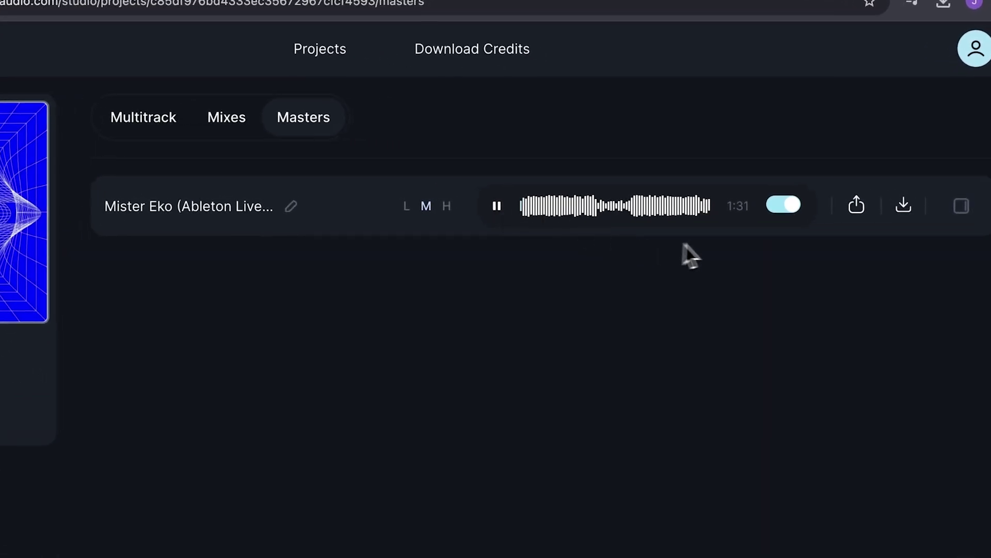
{"action": "left_click", "coordinate": [789, 222]}
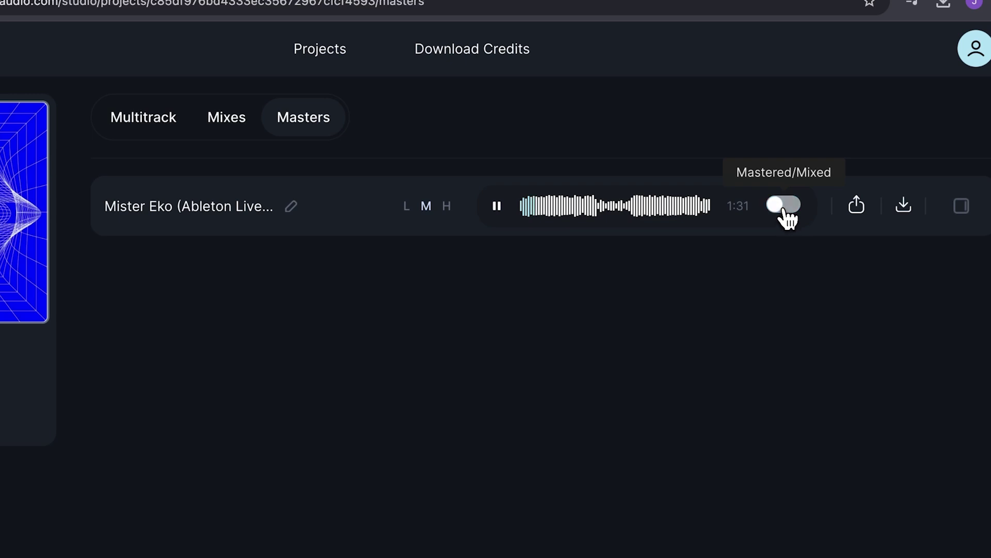
{"action": "left_click", "coordinate": [785, 211]}
{"action": "left_click", "coordinate": [496, 208]}
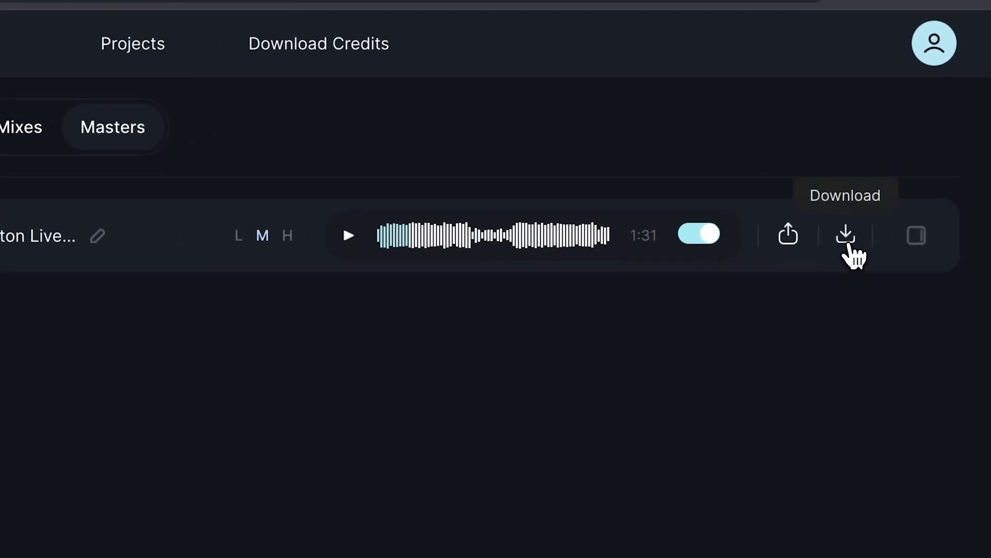
Request the Mister Eko (Ableton Live Mix) master download from its row.
{"action": "left_click", "coordinate": [847, 236]}
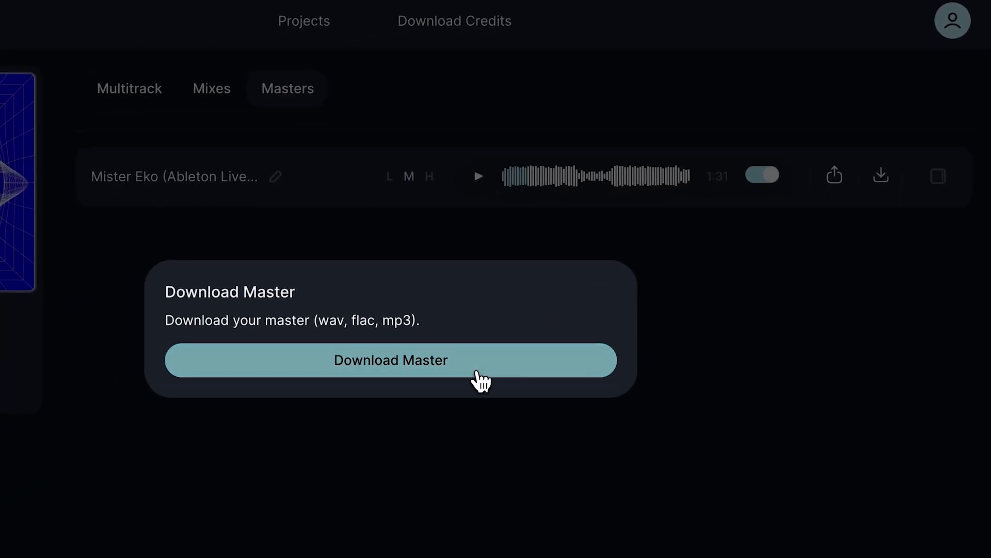
{"action": "left_click", "coordinate": [481, 364]}
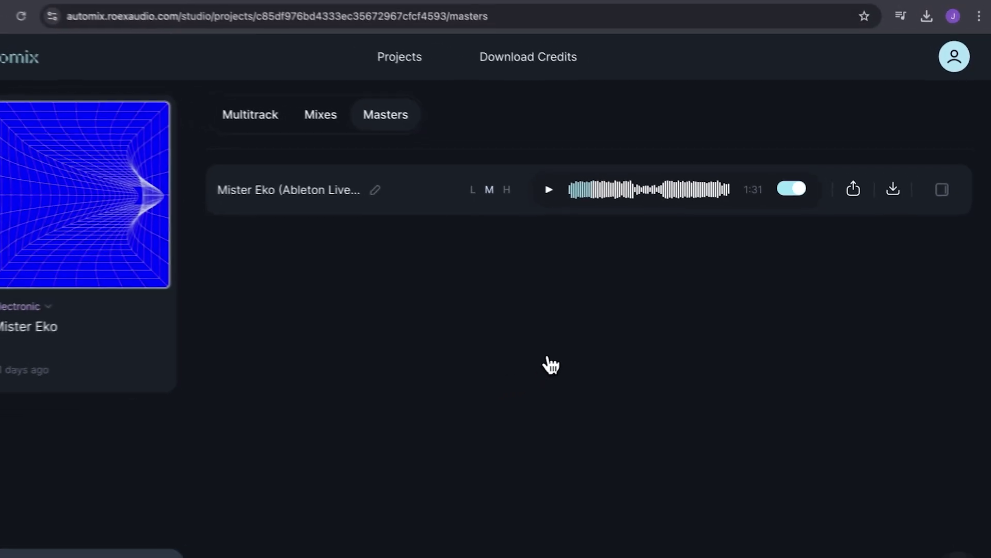